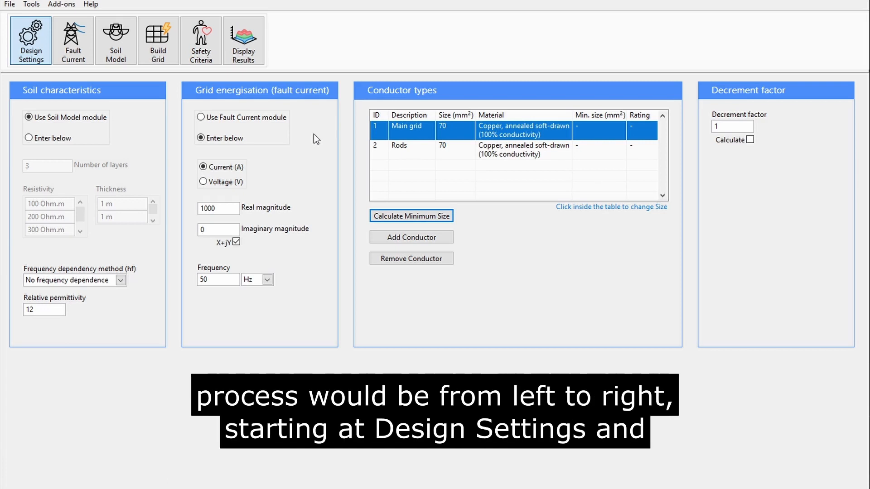
- Look through the Fault Current, Soil Model, Build Grid, Safety Criteria and Display Results modules, returning briefly to Design Settings
left_click(80, 56)
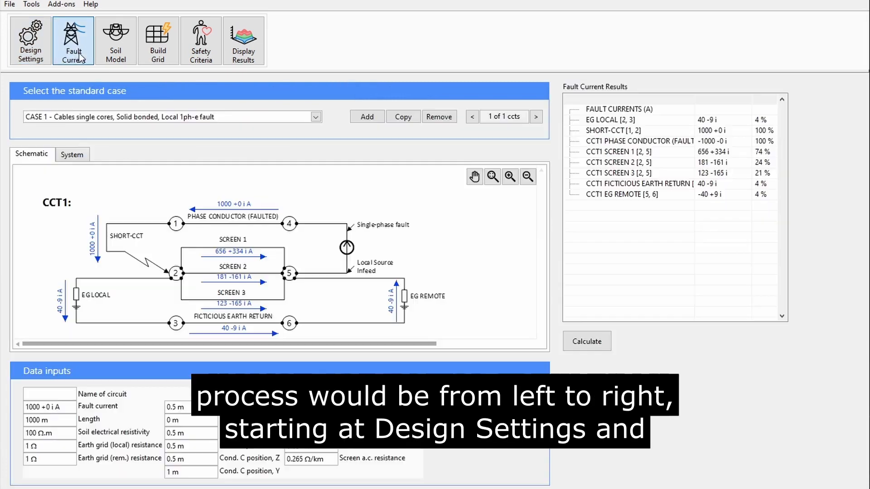
left_click(127, 51)
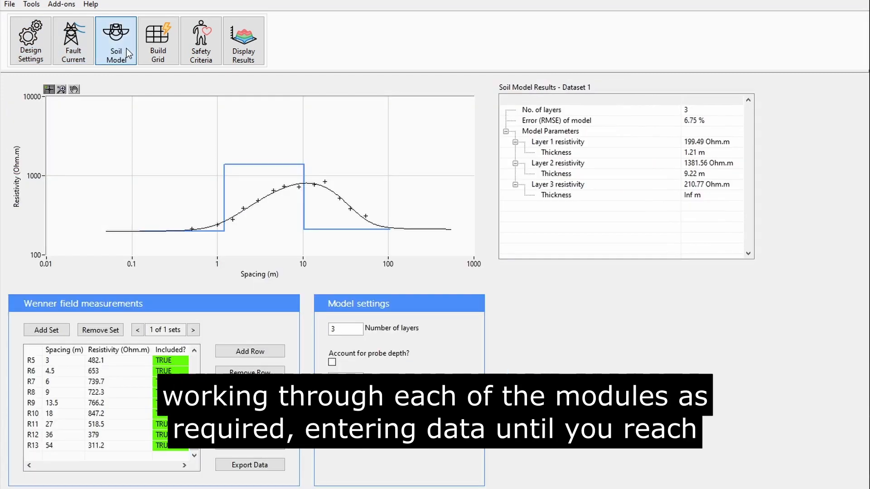
left_click(170, 49)
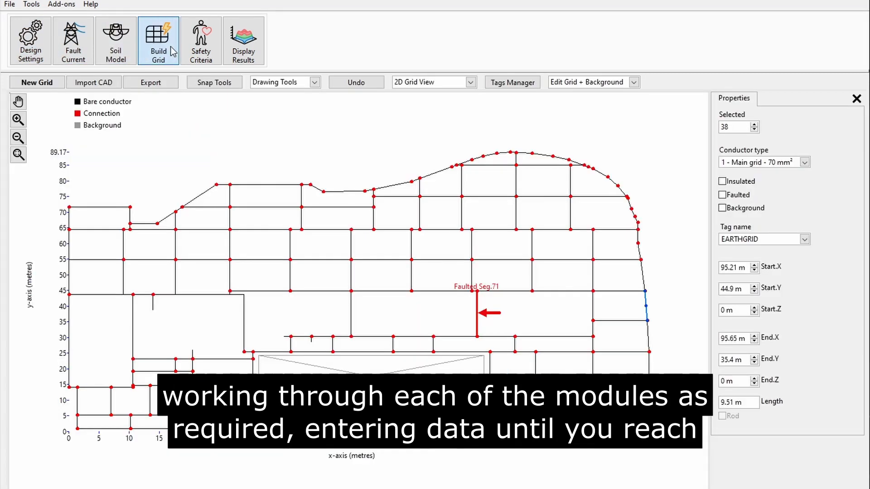
left_click(210, 46)
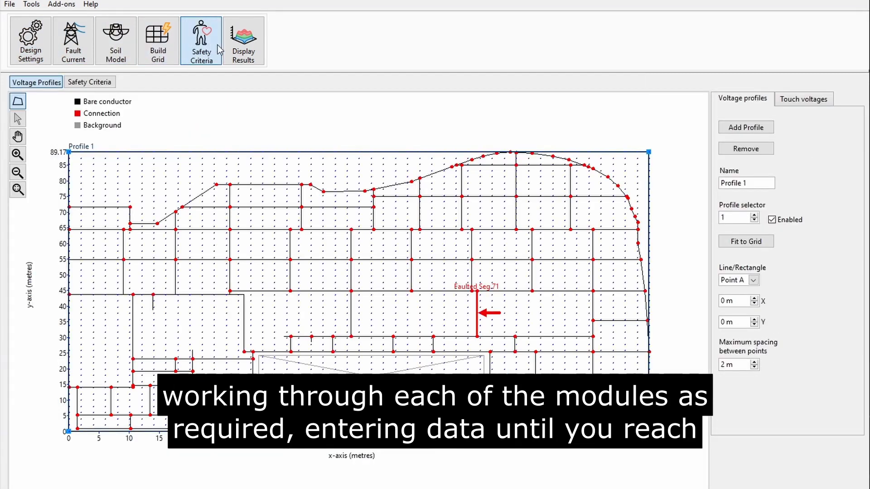
left_click(257, 46)
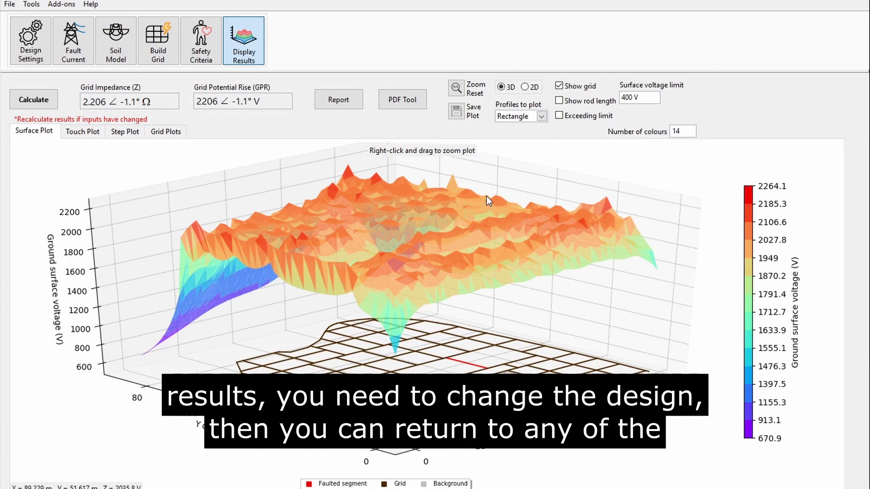
left_click(46, 57)
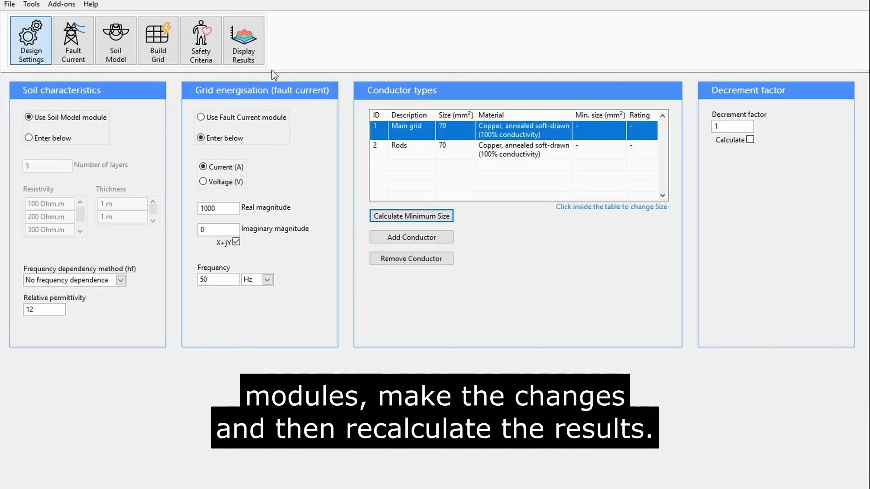
left_click(252, 48)
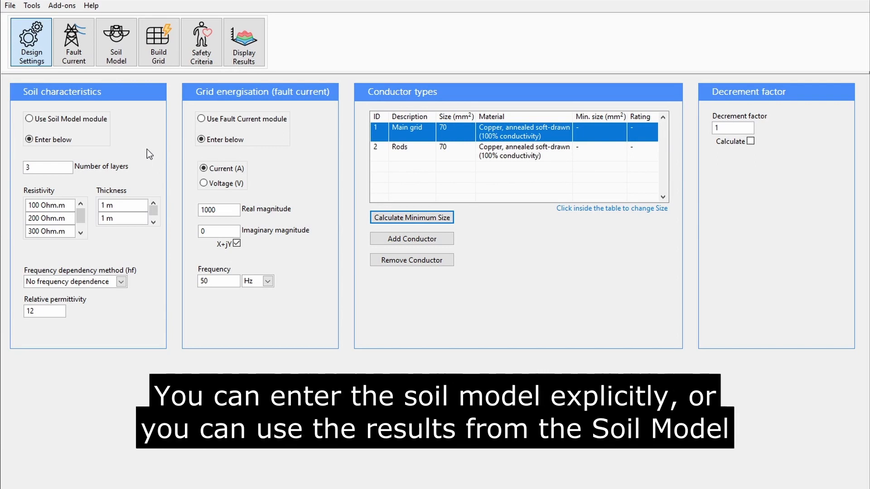
- Switch the soil characteristics to the Soil Model module and back to manual entry, and review the frequency dependency methods, keeping No frequency dependence
left_click(29, 119)
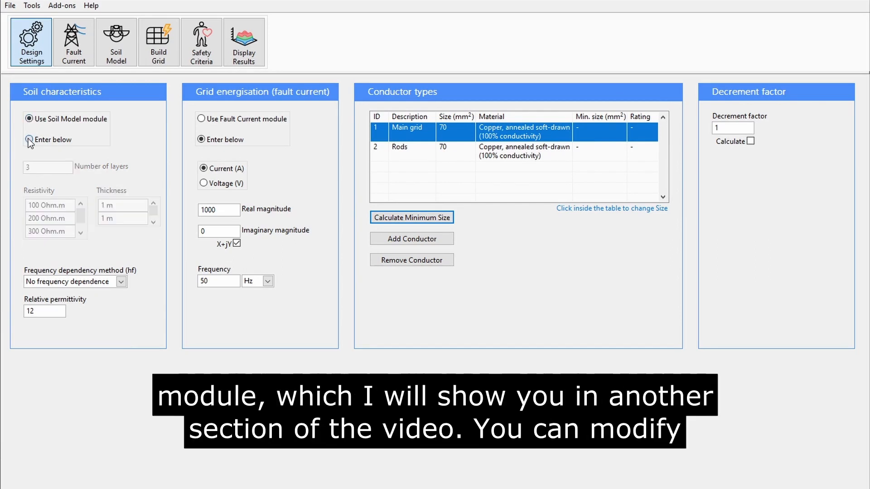
left_click(30, 140)
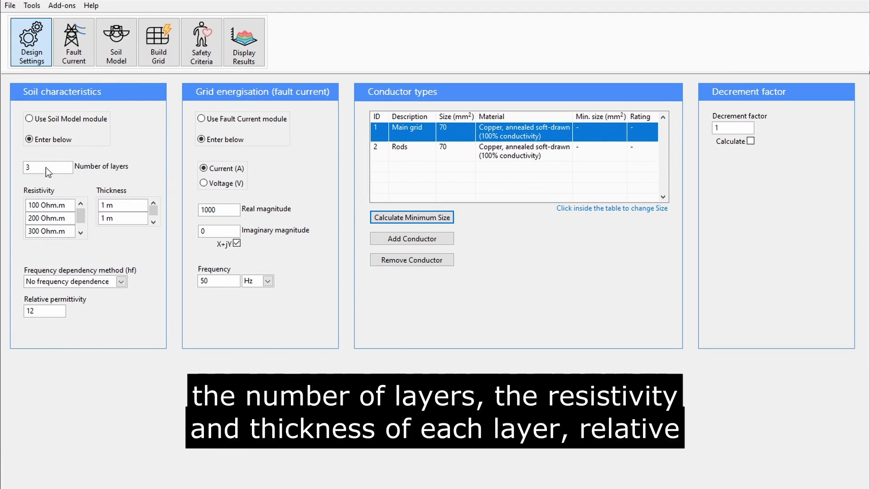
left_click(126, 206)
left_click(50, 313)
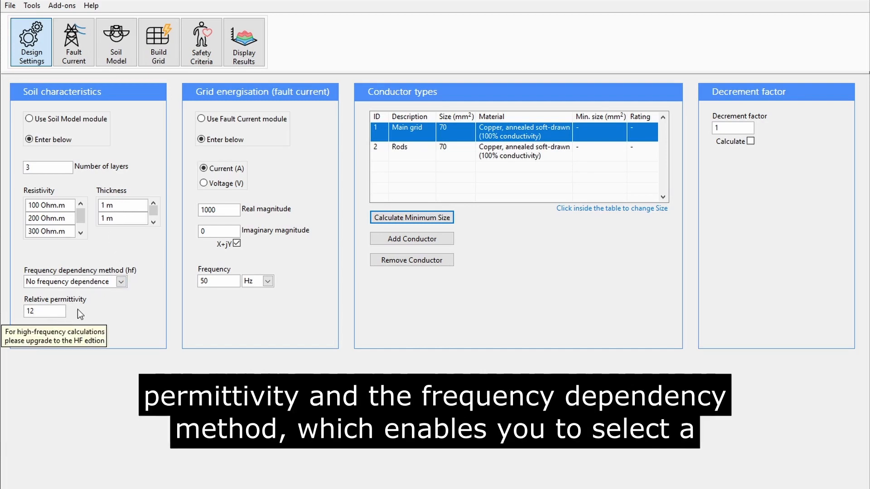
left_click(121, 281)
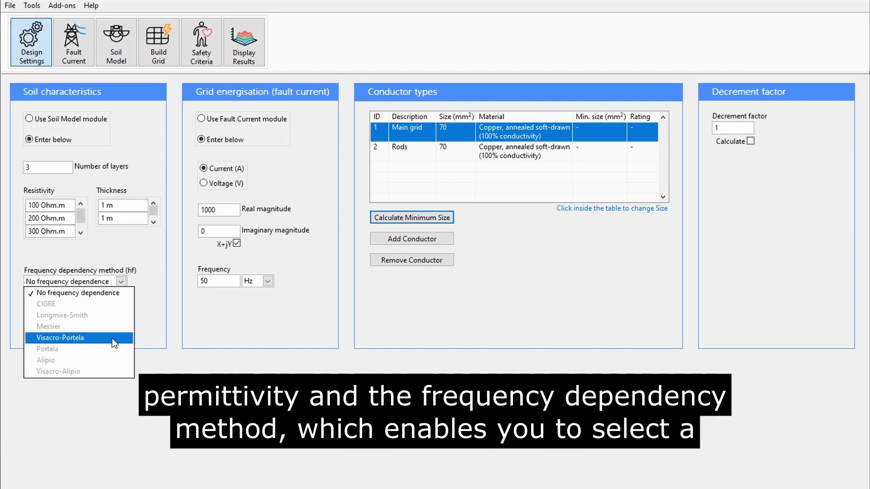
left_click(115, 293)
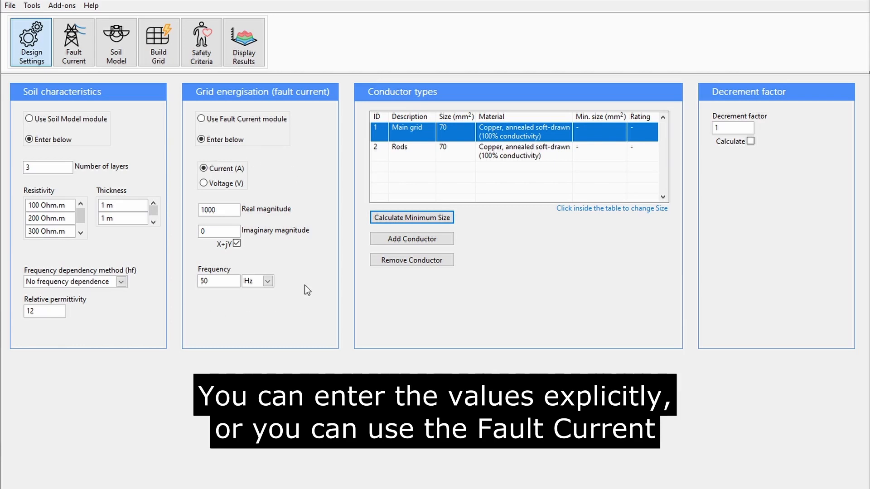
- Switch grid energisation to the Fault Current module and back to manual entry, and set the frequency unit to MHz to review the dependency methods
left_click(233, 122)
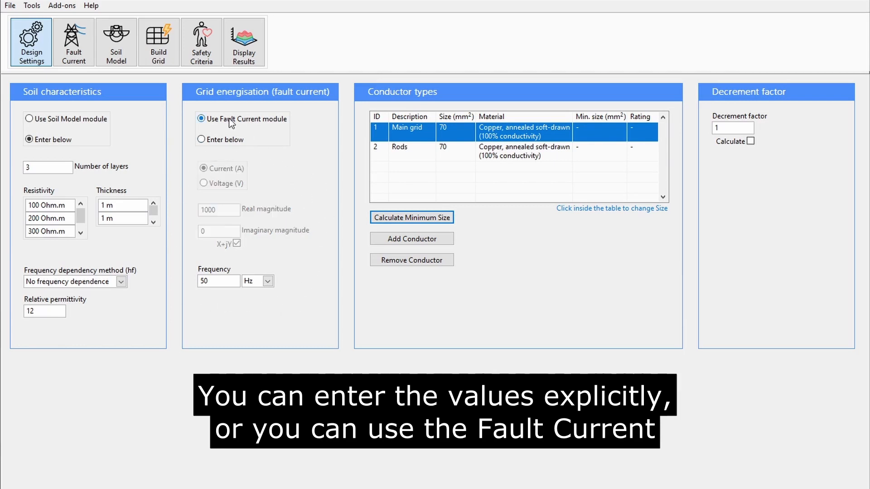
left_click(221, 141)
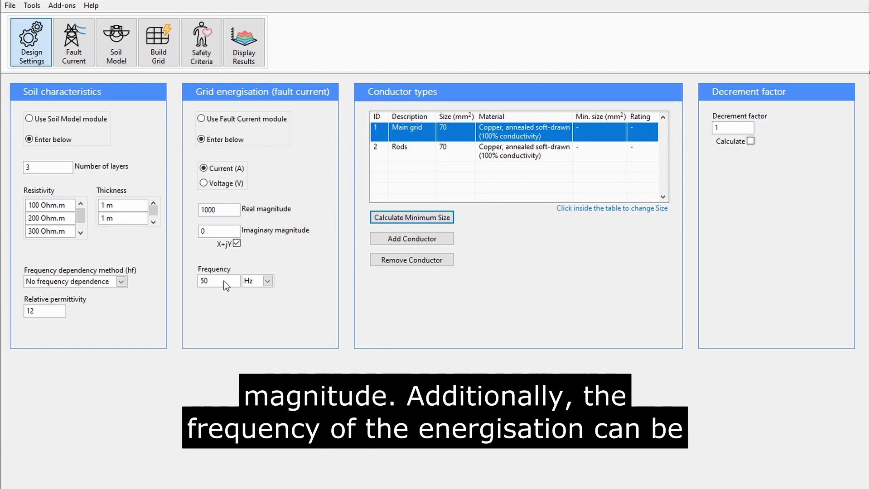
left_click(265, 284)
left_click(266, 316)
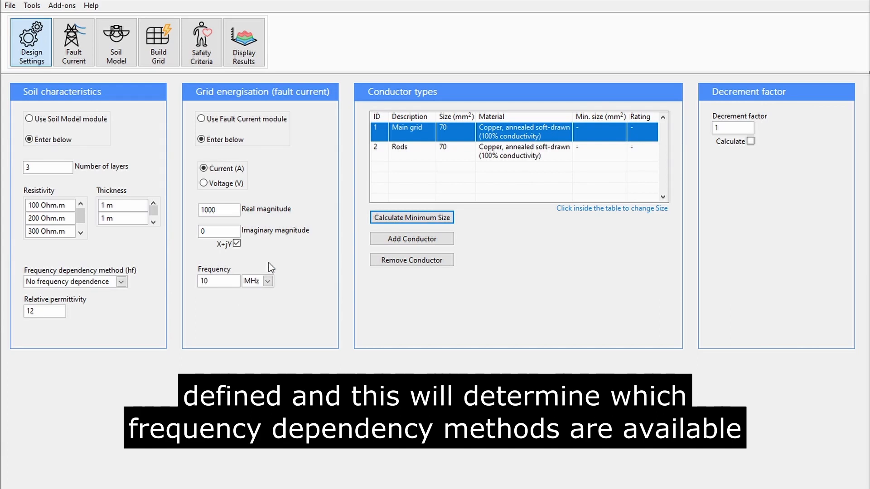
left_click(121, 282)
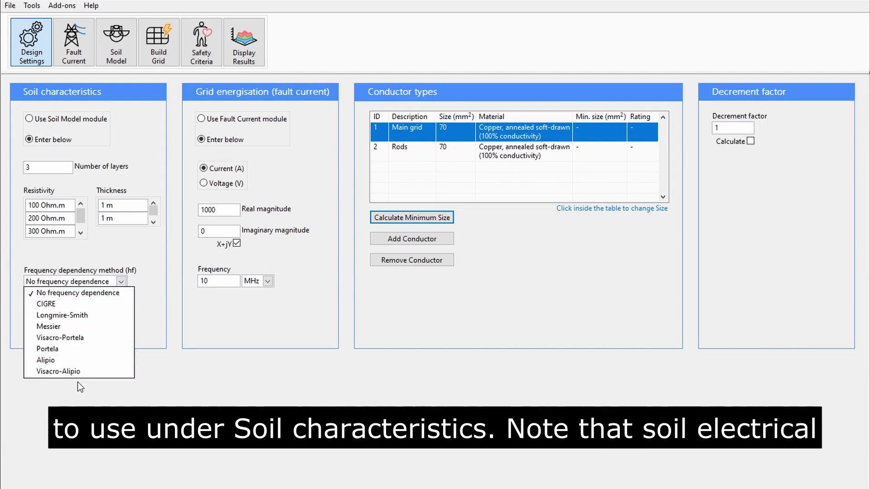
left_click(77, 293)
- Set the grid energisation frequency to 50 Hz
left_click(267, 280)
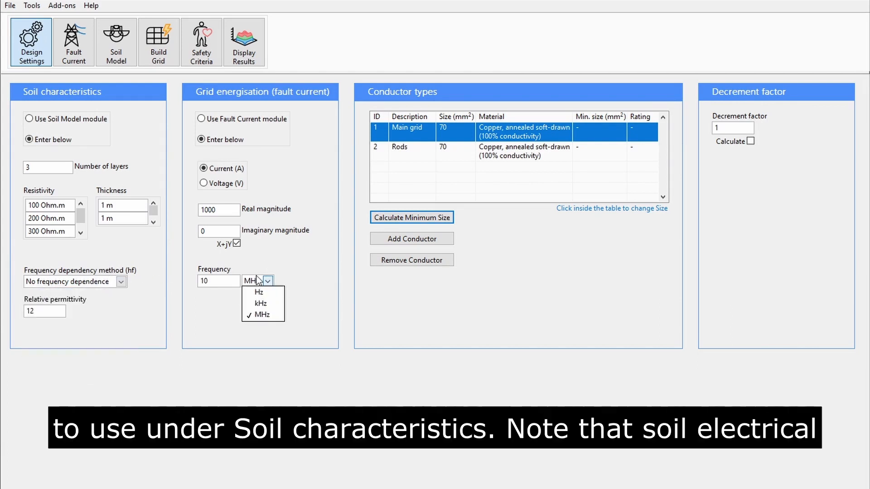
left_click(260, 294)
left_click(203, 281)
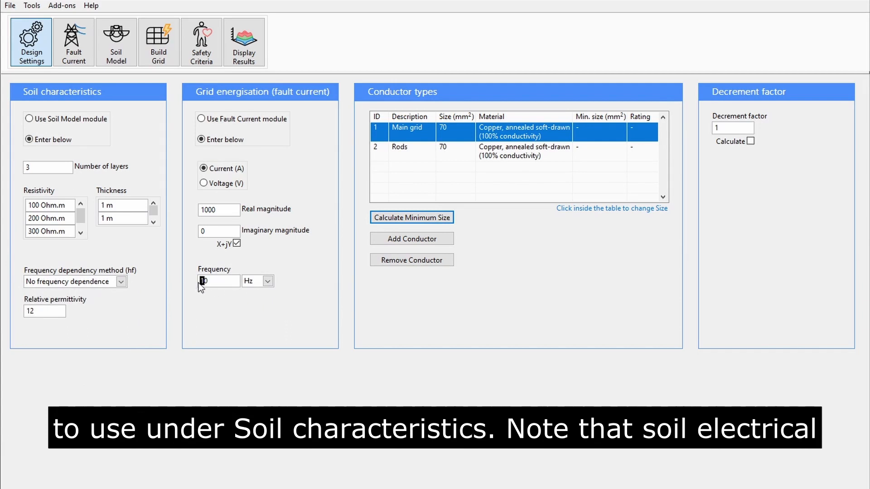
key("BackSpace")
type("5")
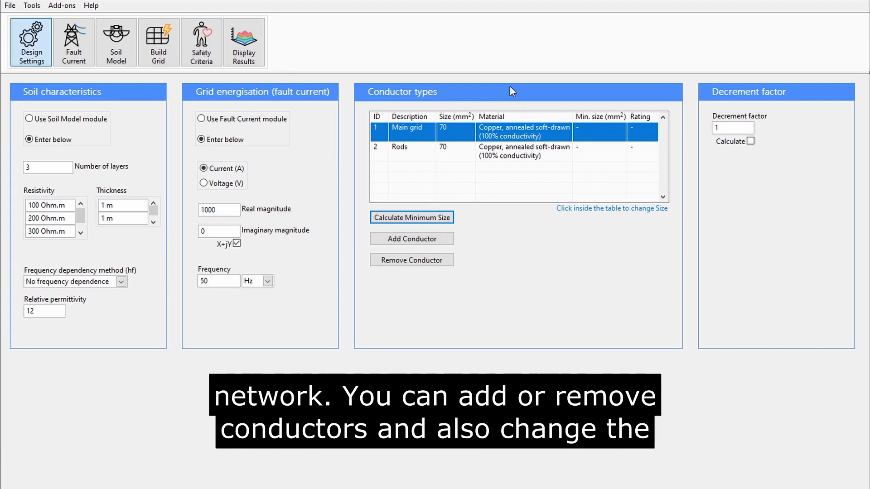
- Add a conductor type and remove it again, and open the Main grid conductor's description and size for editing without changing them
left_click(415, 238)
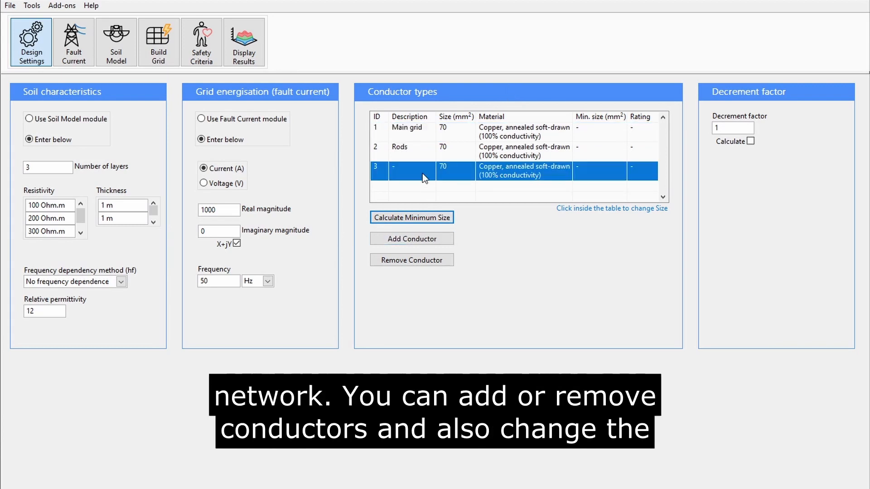
left_click(411, 261)
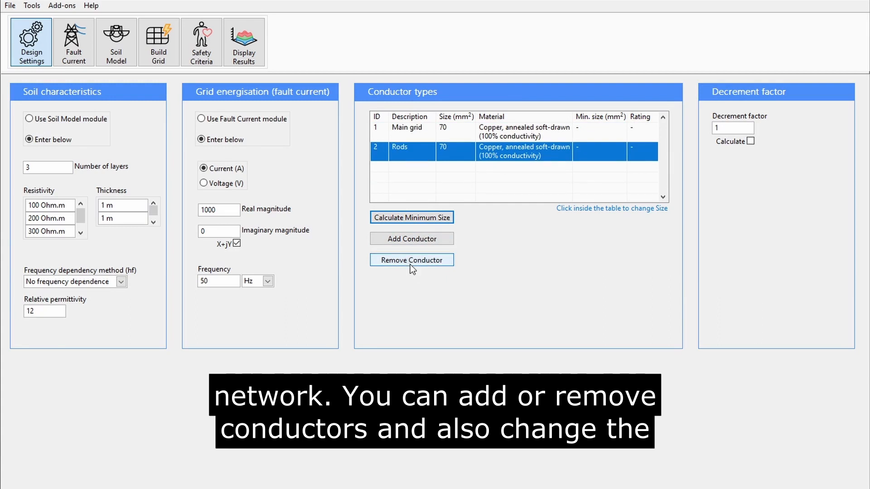
left_click(410, 128)
left_click(412, 131)
left_click(443, 126)
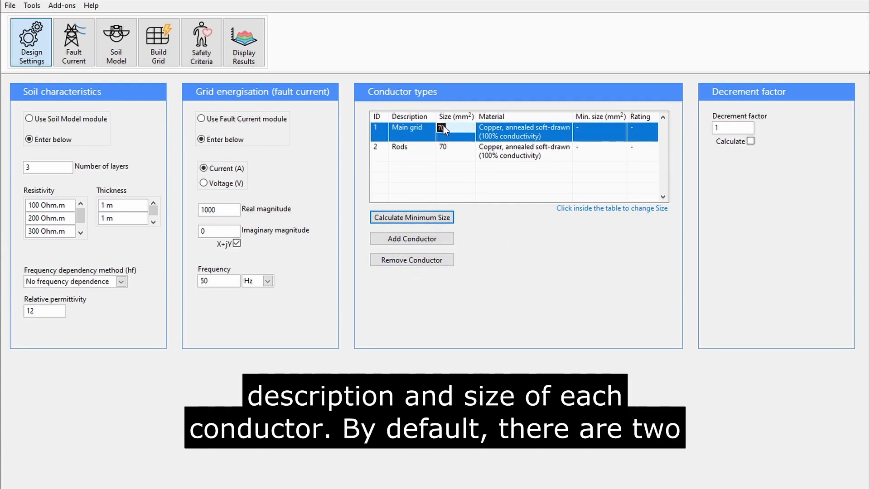
left_click(512, 221)
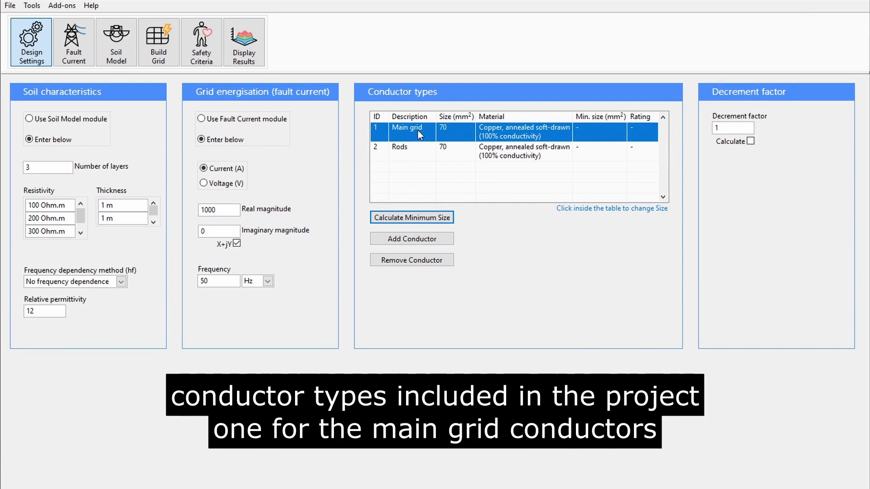
- Calculate the Rods conductor's minimum size for annealed soft-drawn copper at 10 kA, 1 s, 20 °C, fusing temperature and default decrement factor
left_click(424, 155)
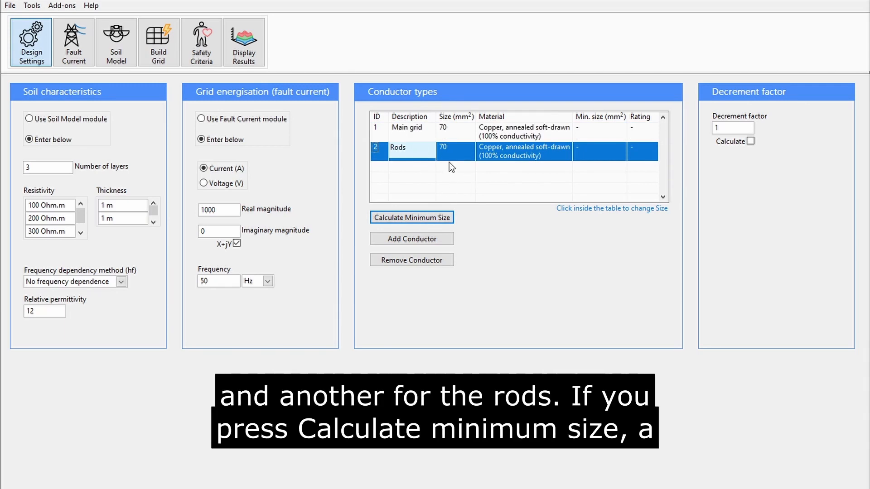
left_click(435, 220)
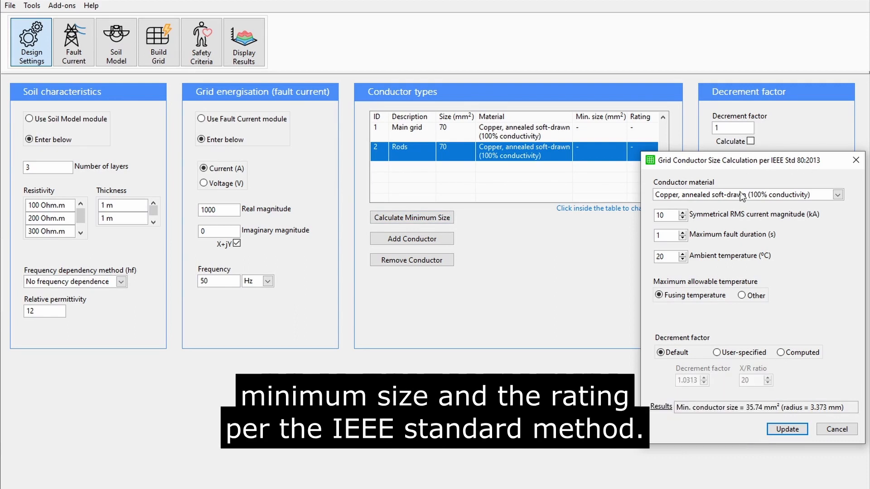
left_click(785, 429)
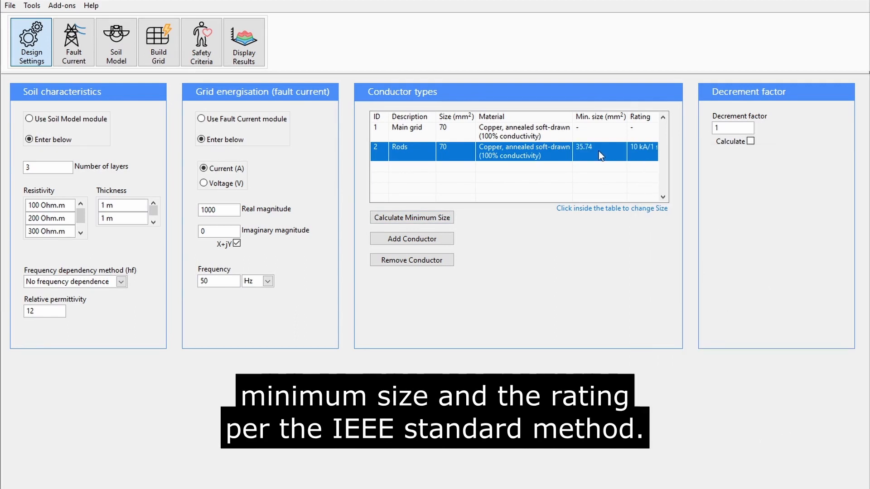
left_click(569, 241)
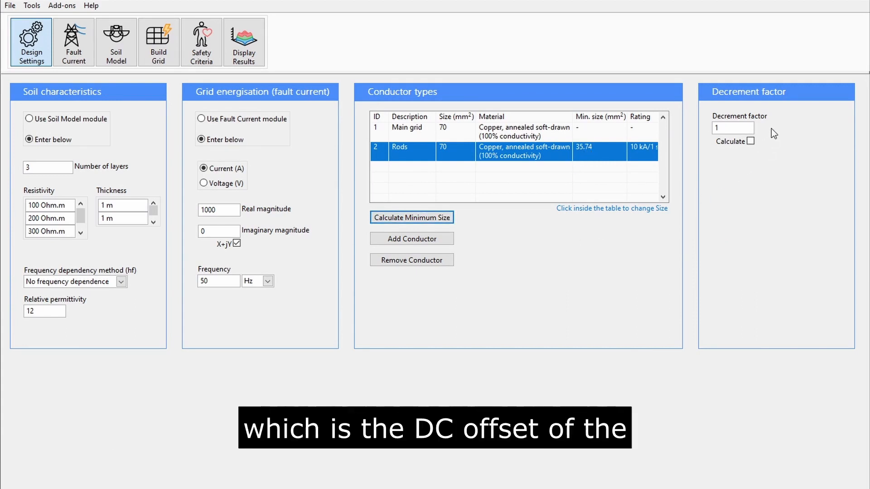
- Enable the calculation of the decrement factor in the design settings
left_click(750, 141)
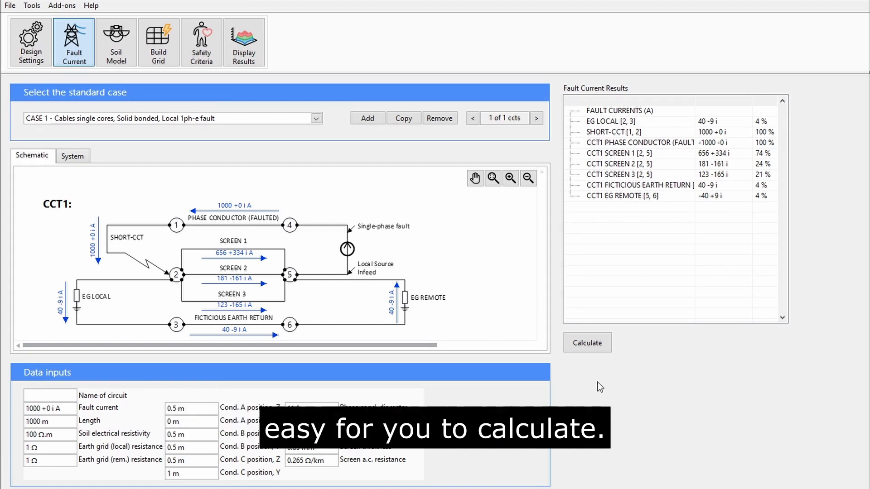
- Choose CASE 13 - Overhead, 1 earth wire, Local 1ph-e fault as the standard fault current case
left_click(250, 118)
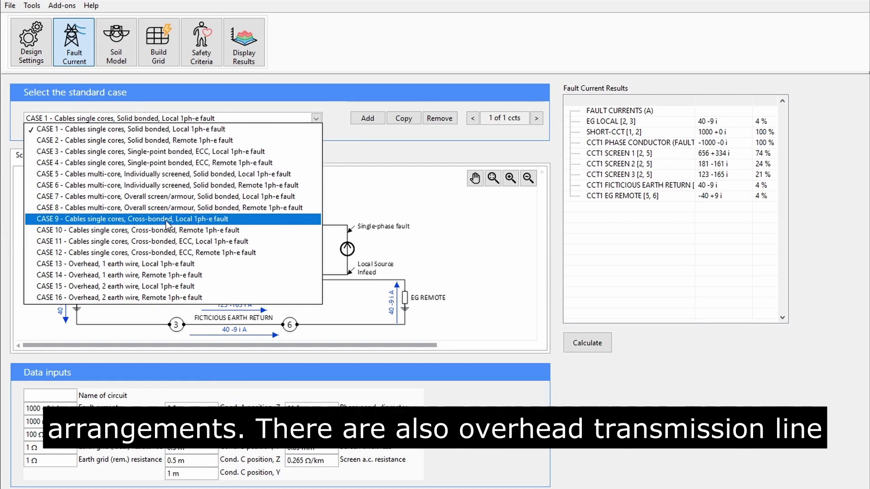
left_click(161, 264)
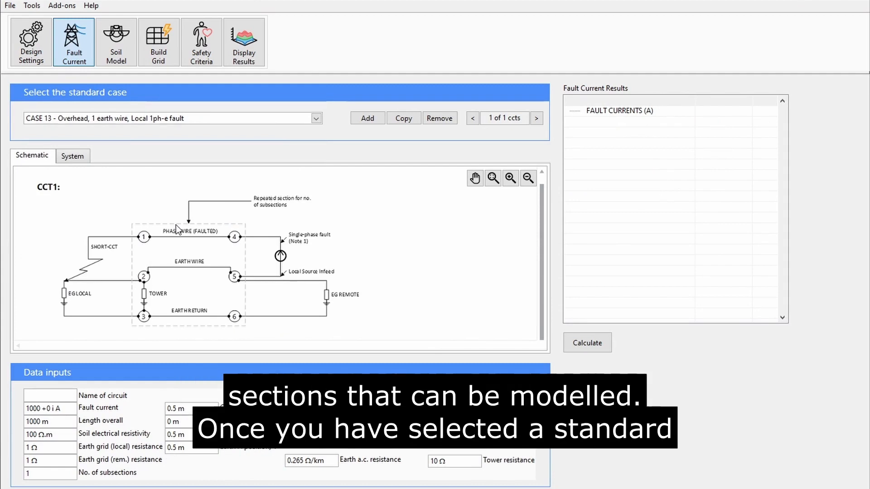
- Set the standard case to CASE 1 - Cables single cores, Solid bonded, Local 1ph-e fault, and calculate its fault currents
left_click(203, 121)
left_click(180, 129)
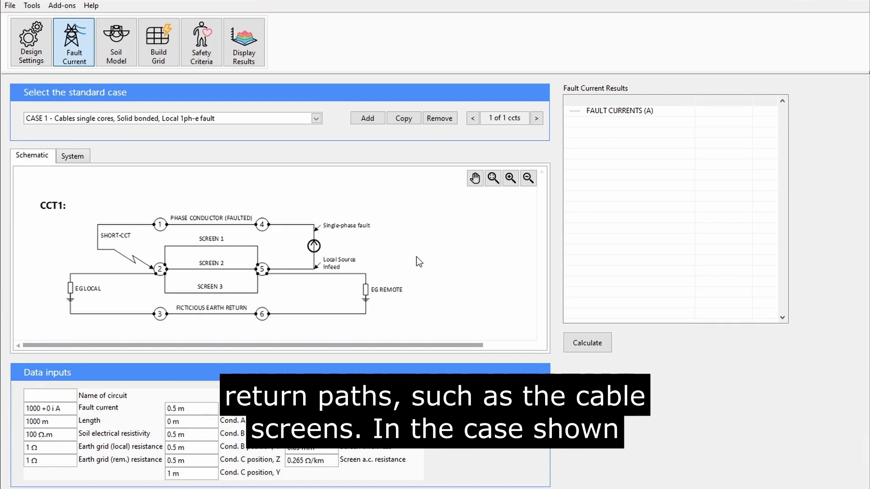
left_click(588, 345)
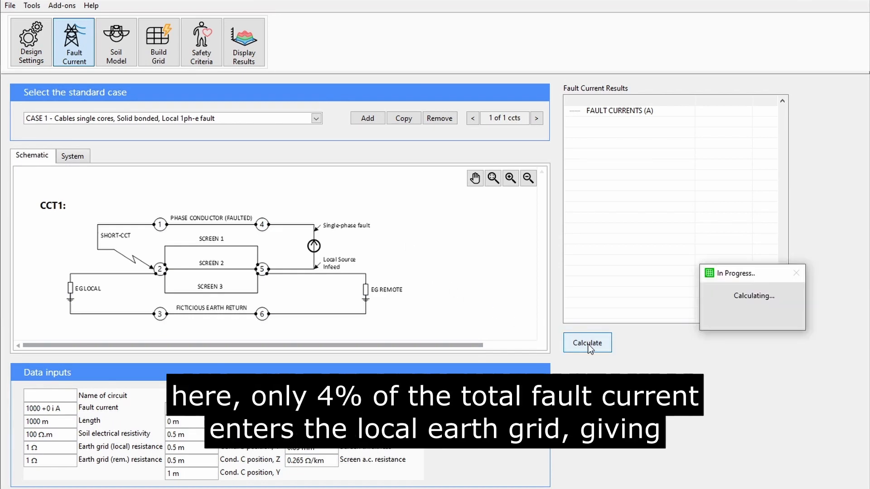
left_click(761, 121)
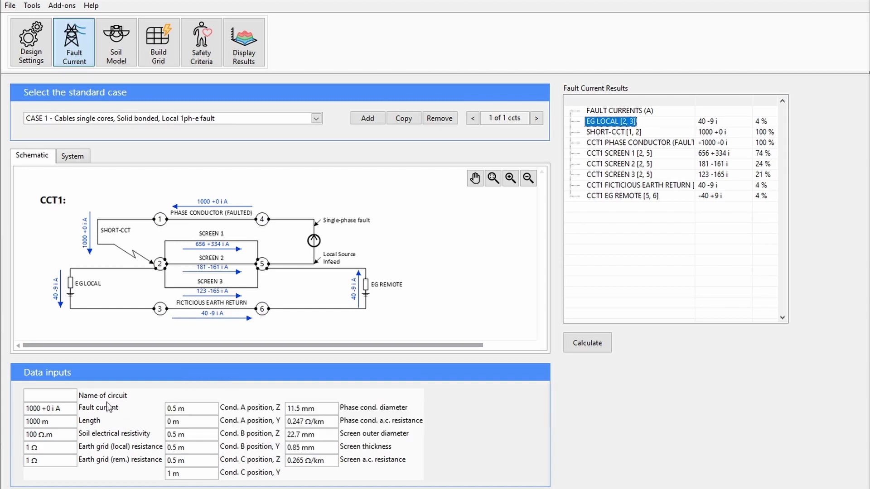
- Review the circuit's data inputs for fault current, length, soil electrical resistivity, and local and remote earth grid resistance
left_click(68, 409)
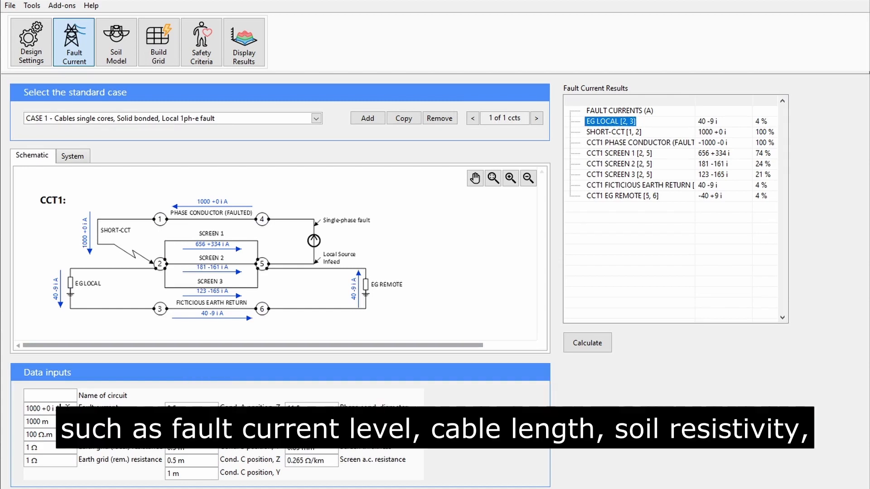
left_click(63, 422)
left_click(66, 435)
left_click(65, 447)
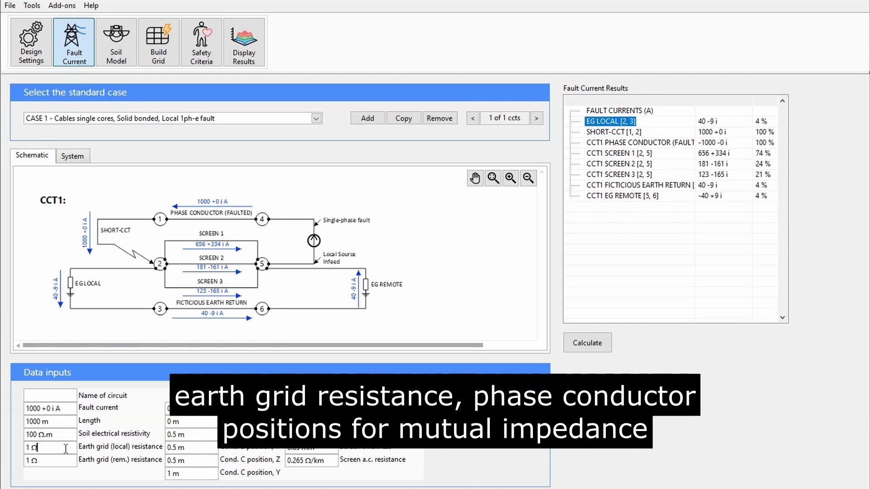
left_click(65, 459)
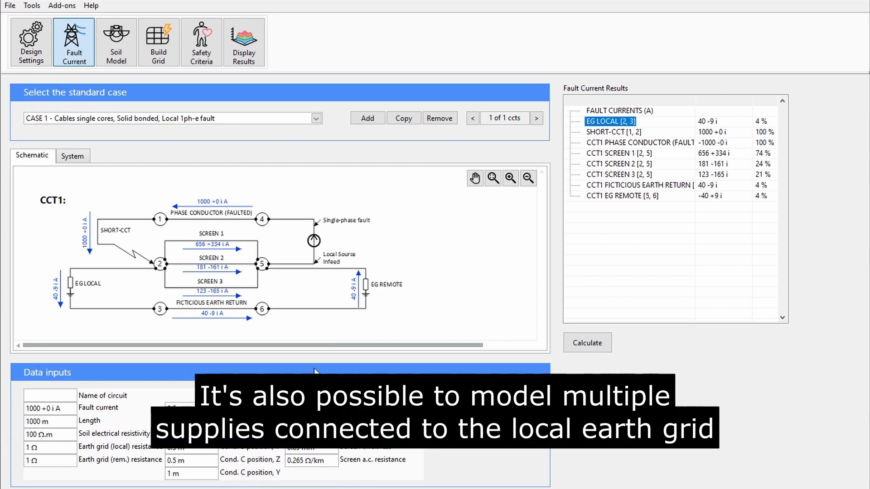
- Add a second CASE 1 circuit sharing the local earth grid and calculate the fault currents for both circuits
left_click(374, 120)
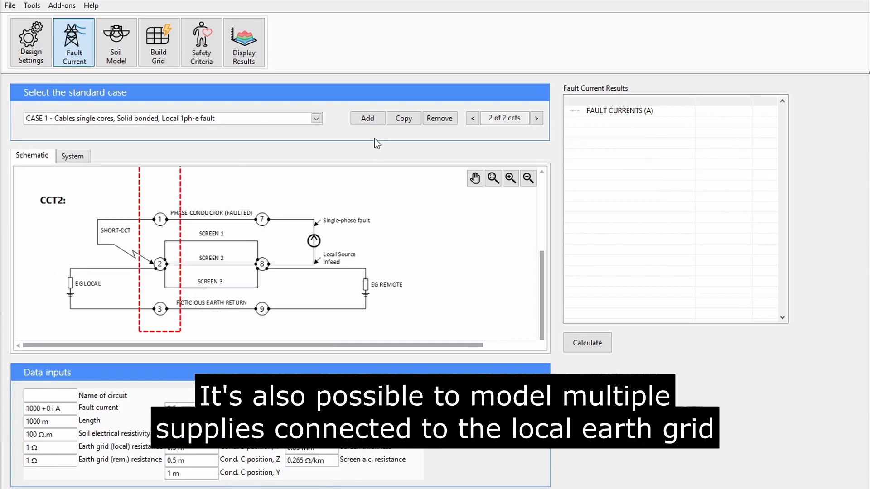
scroll(403, 206, "down", 3)
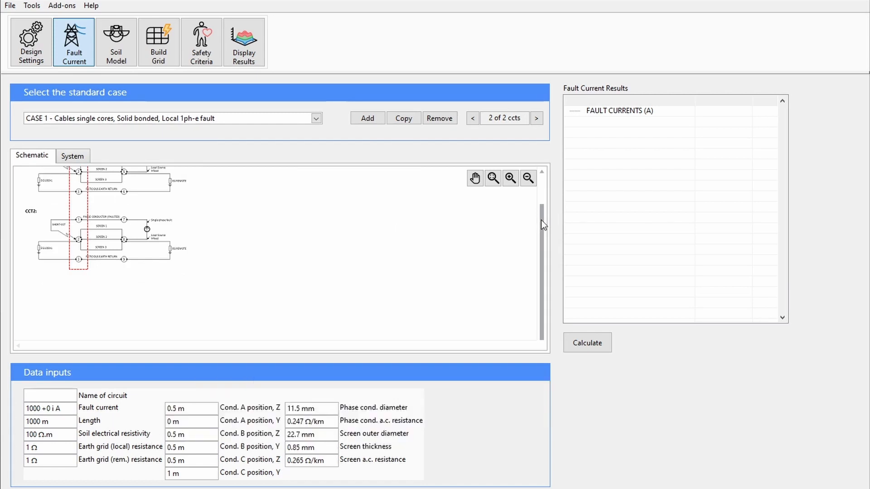
scroll(541, 220, "up", 2)
left_click(474, 178)
left_click_drag(204, 212, 382, 238)
scroll(319, 240, "up", 2)
left_click_drag(322, 238, 233, 184)
scroll(284, 229, "down", 1)
left_click_drag(295, 244, 292, 249)
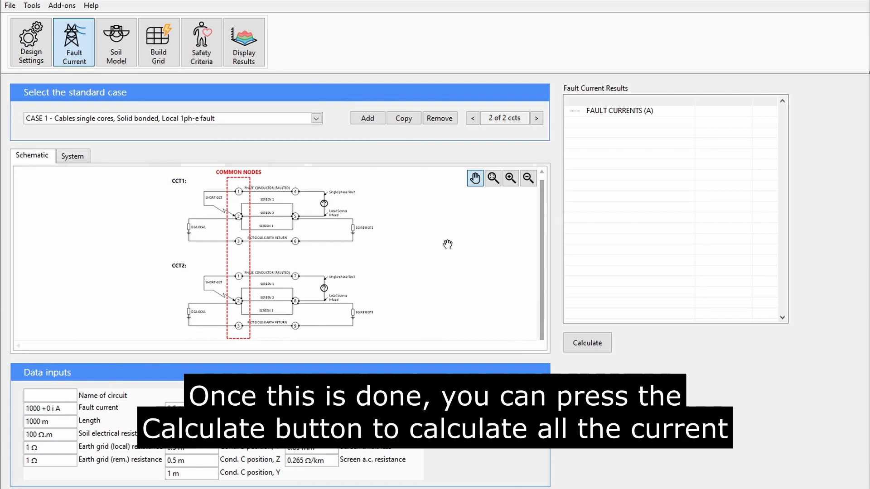
left_click(598, 344)
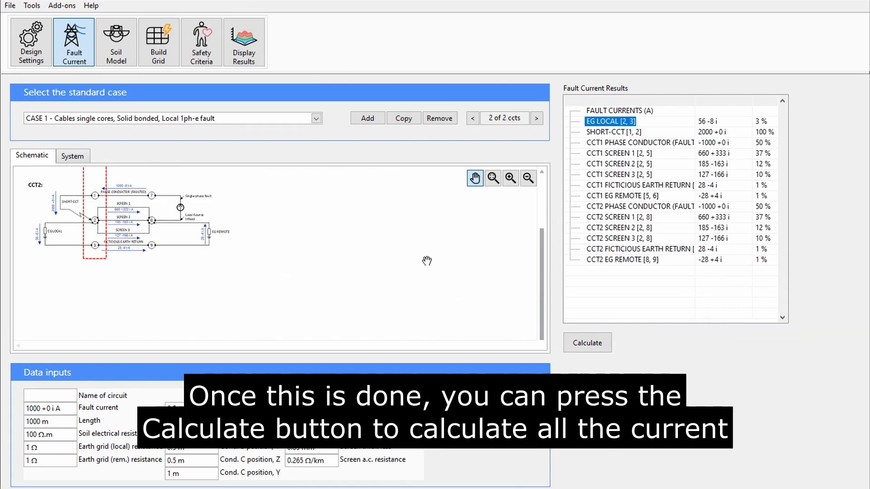
left_click_drag(287, 262, 394, 347)
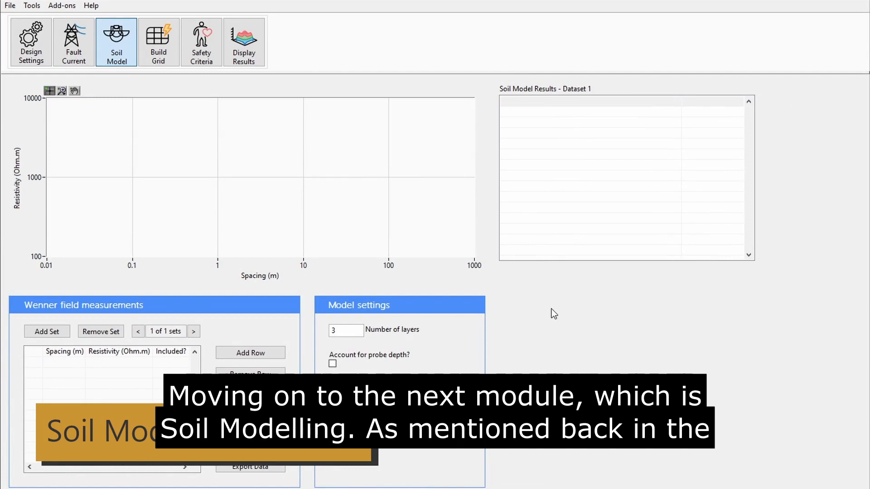
- Set the soil characteristics to use the Soil Model module and return to that module
left_click(39, 55)
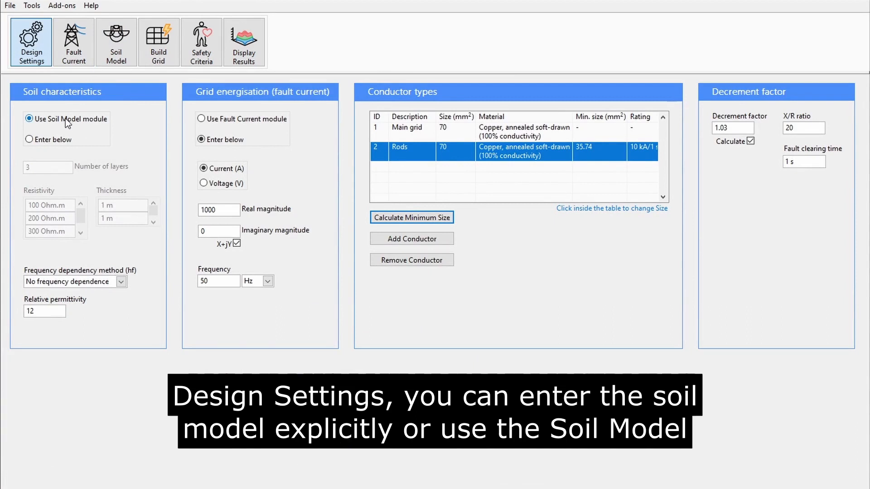
left_click(130, 64)
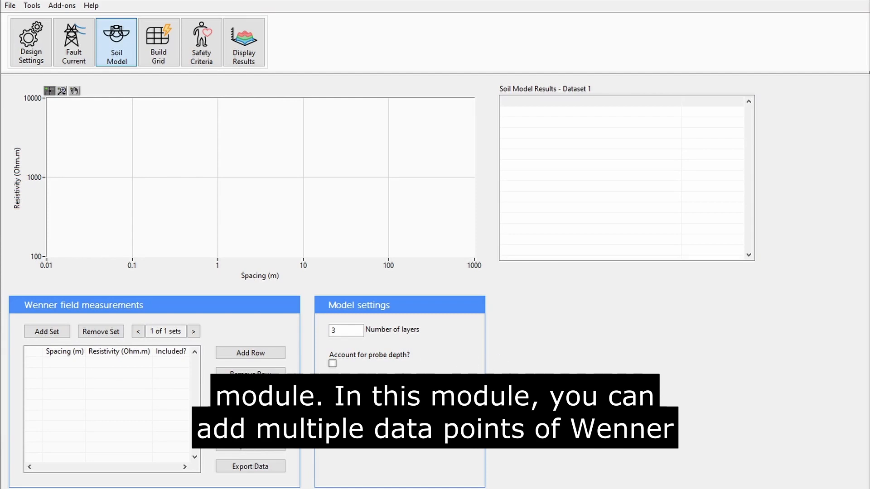
- Add three Wenner measurement rows and give the first row a spacing of 1 m and a resistivity of 100 Ohm.m
left_click(261, 356)
left_click(261, 357)
left_click(261, 357)
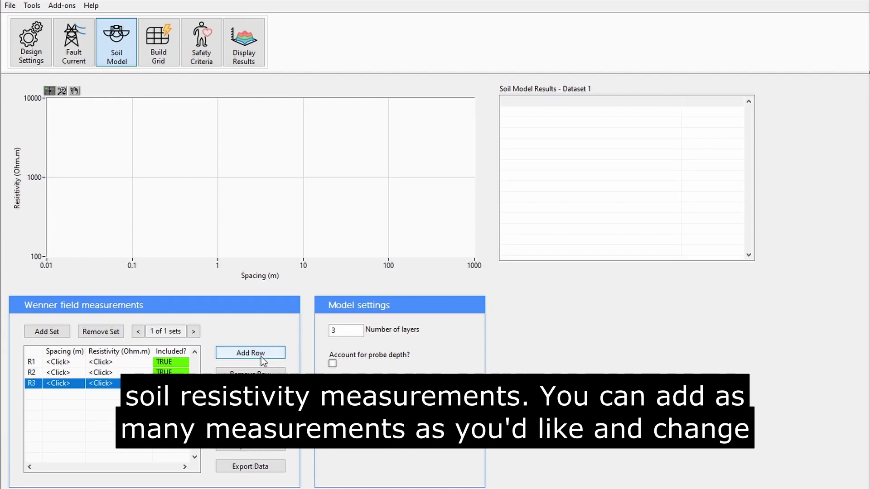
left_click(58, 361)
type("1")
left_click(109, 363)
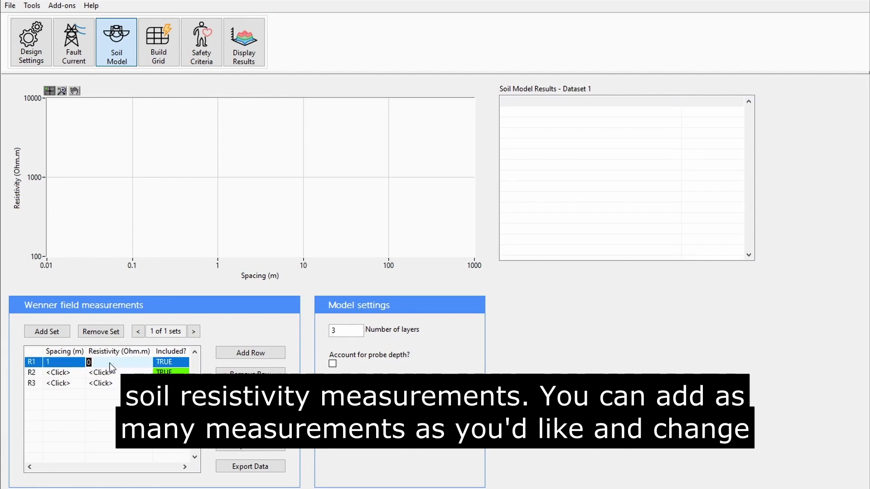
type("100")
key("Return")
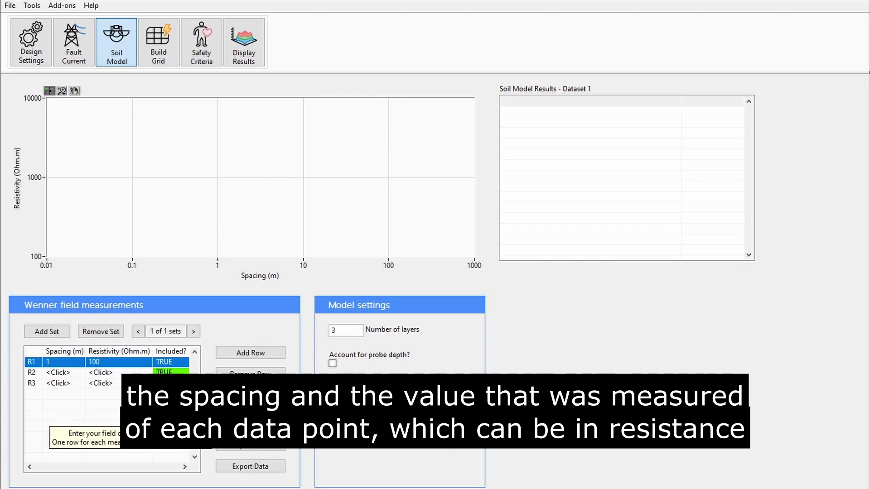
- Switch the measured quantity to resistance and back to resistivity
left_click(250, 419)
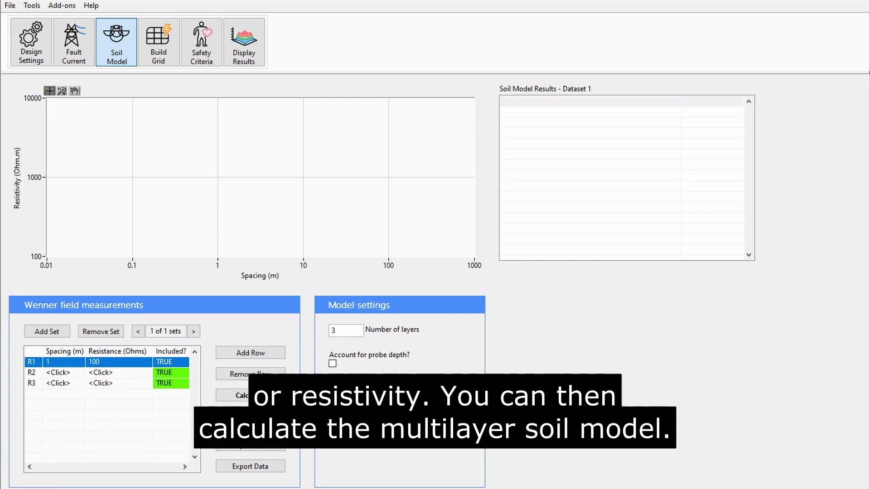
left_click(250, 419)
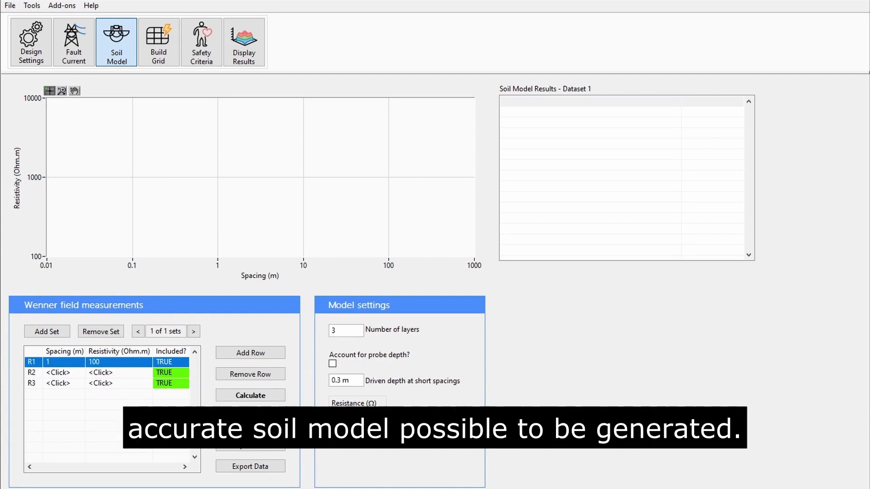
- Import the Wenner soil resistivity data set from file, check its rows, and calculate a three-layer soil model
left_click(261, 448)
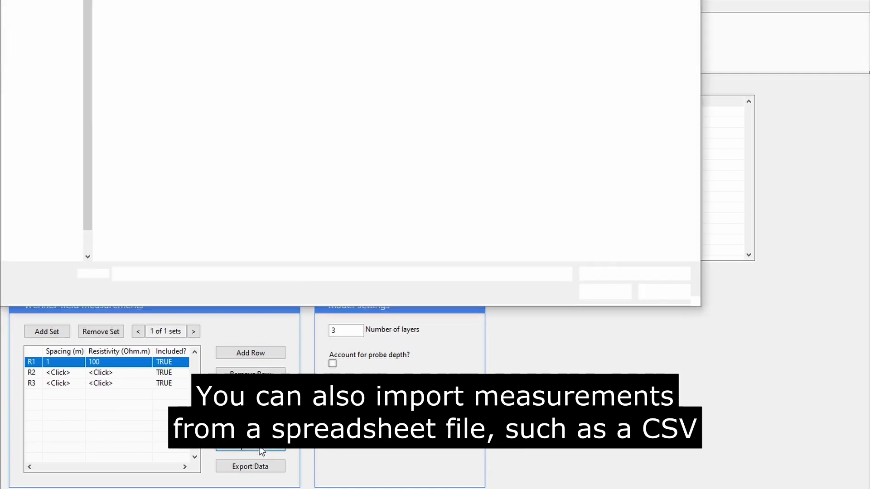
double_click(275, 46)
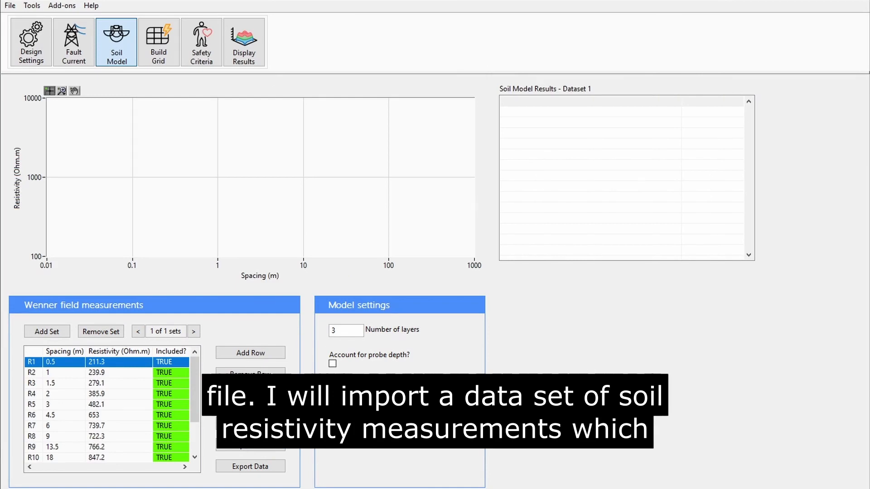
left_click_drag(197, 372, 124, 442)
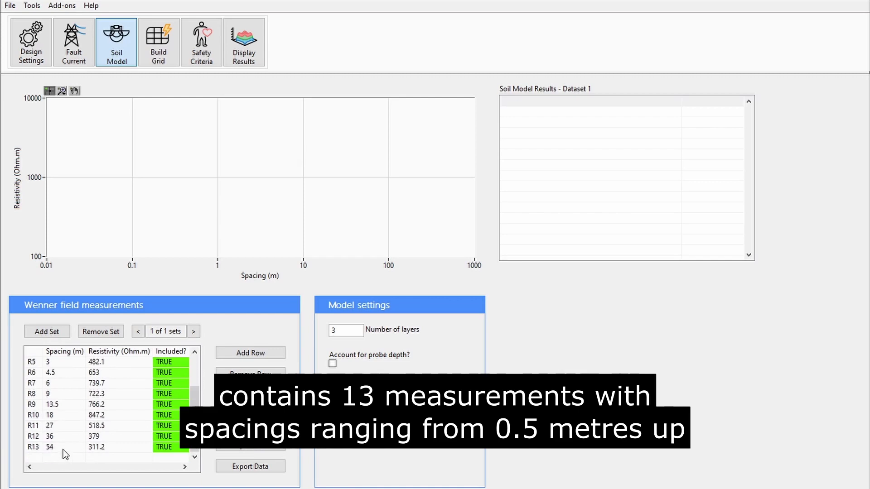
left_click(136, 447)
left_click_drag(195, 415, 199, 381)
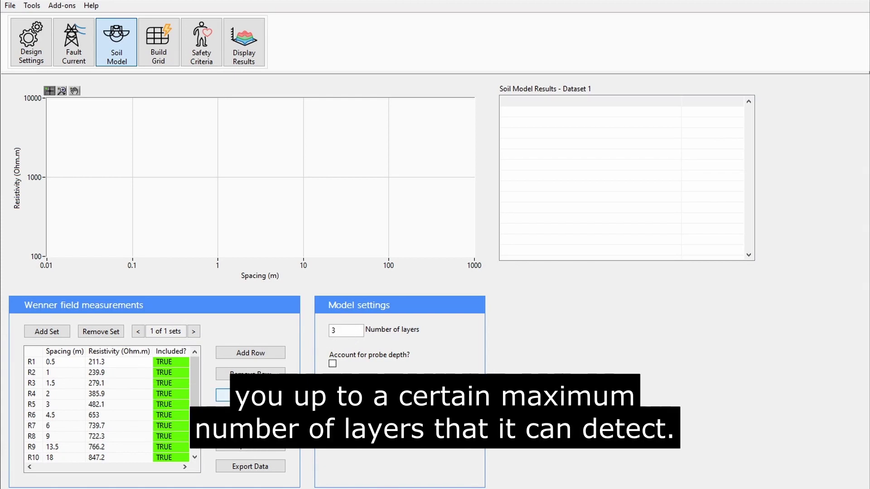
left_click(263, 395)
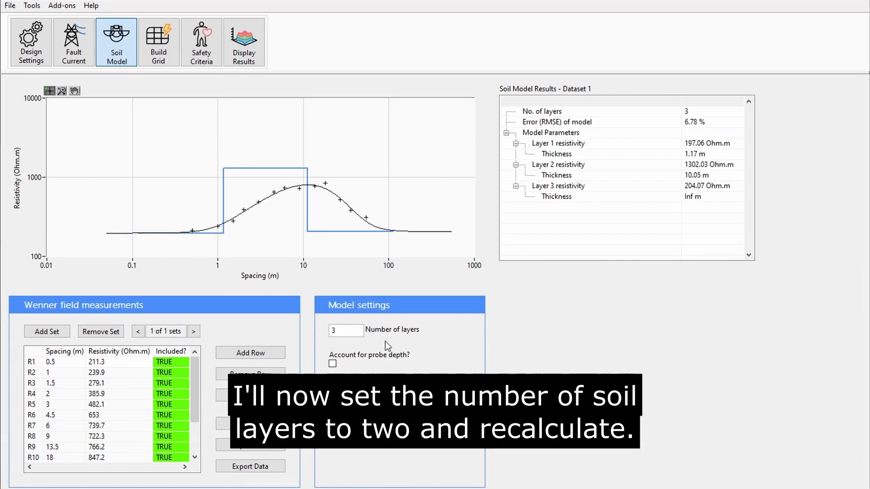
- Set the number of soil layers to 2 and recalculate the soil model
double_click(333, 334)
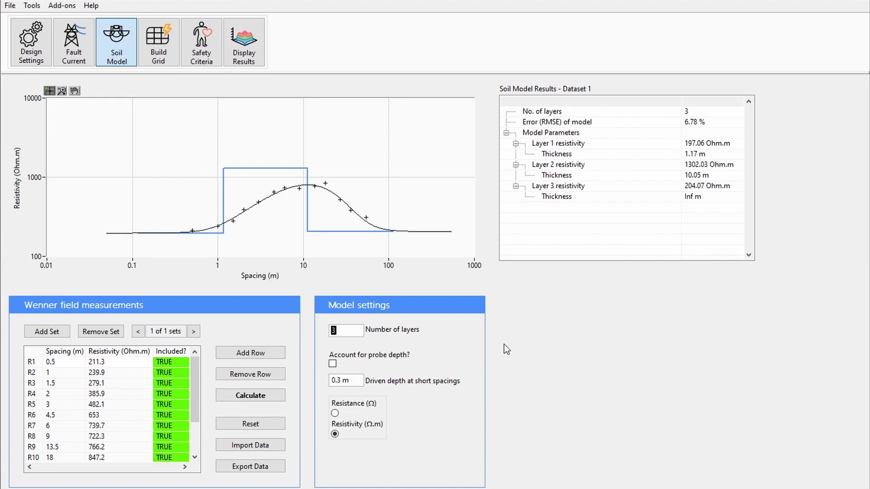
type("2")
left_click(264, 394)
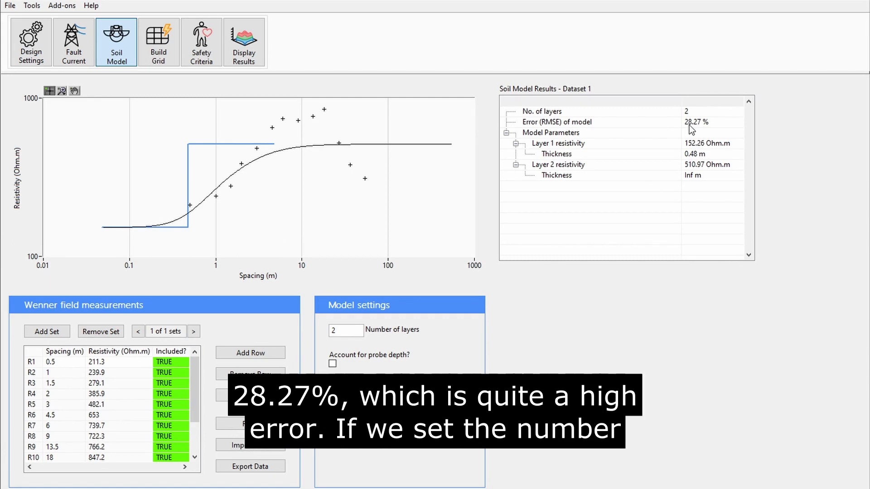
- Set the number of soil layers back to 3 and recalculate the soil model
double_click(345, 330)
type("3")
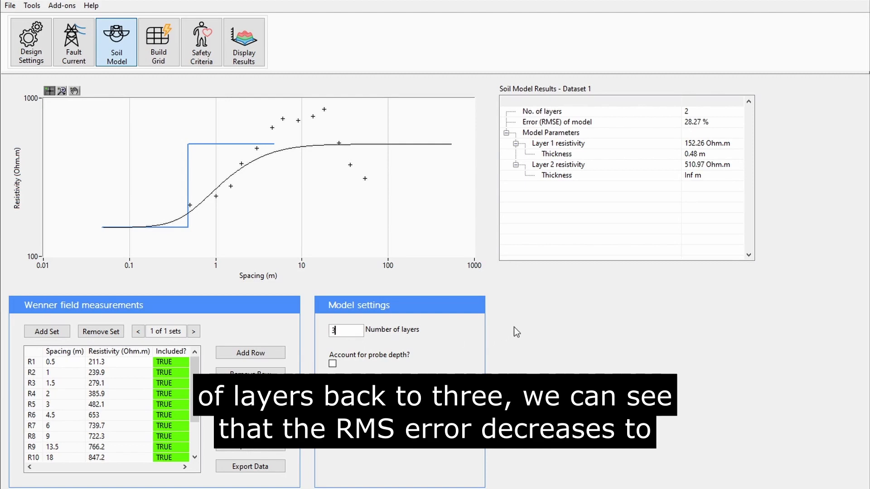
key("Return")
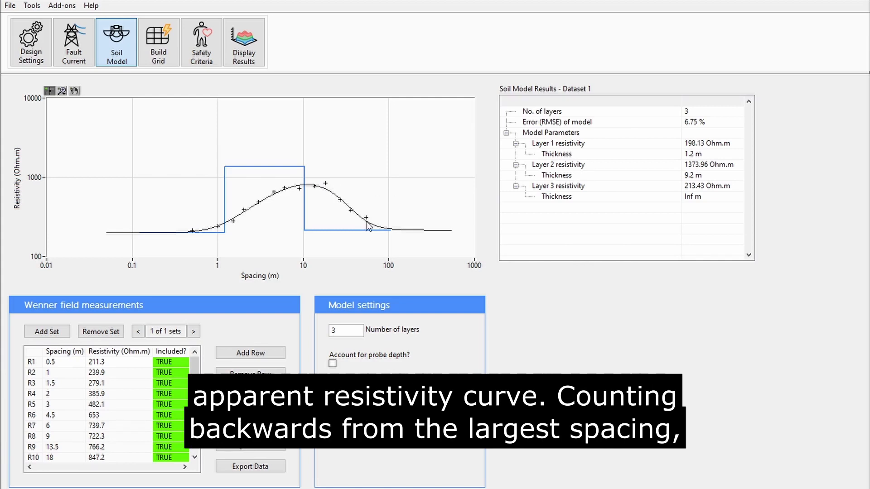
- Exclude the outlying measurement R10 at 18 m spacing and recalculate the three-layer soil model
left_click_drag(194, 413, 197, 442)
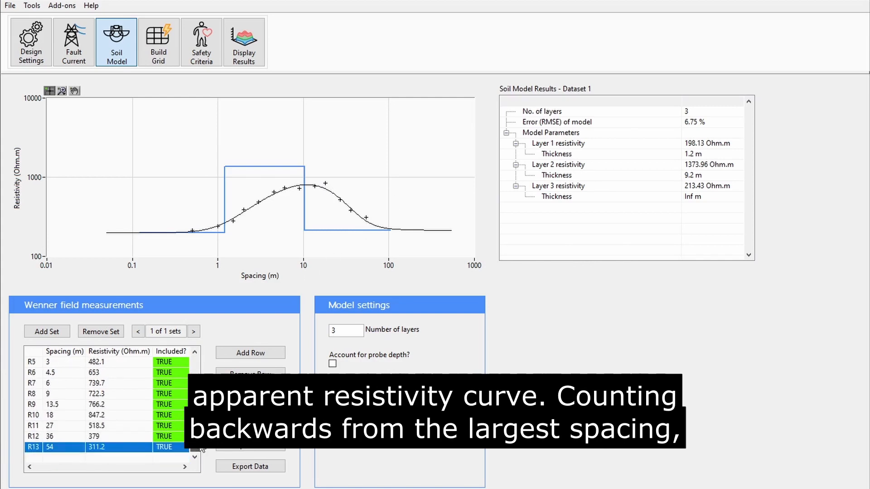
left_click(73, 438)
left_click(69, 426)
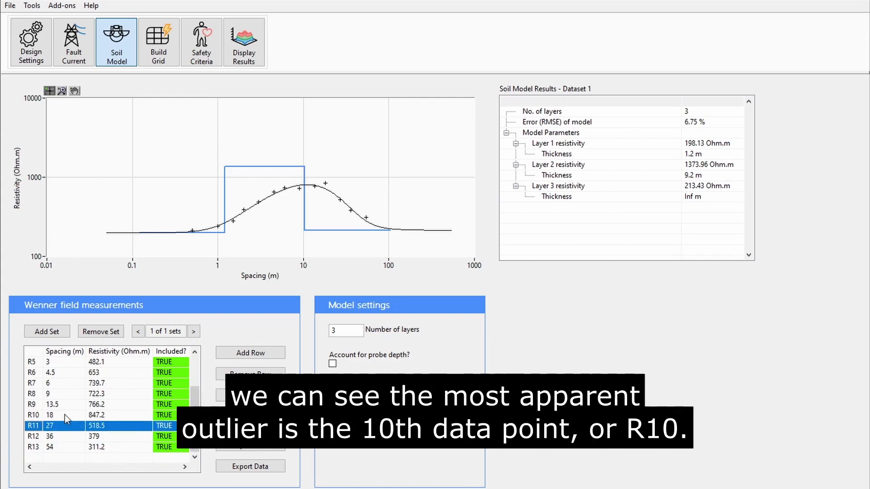
left_click(64, 414)
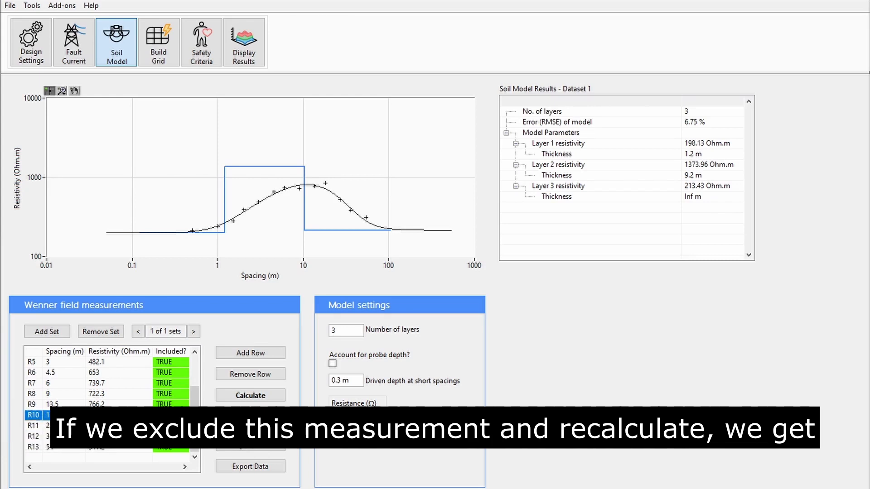
left_click(240, 397)
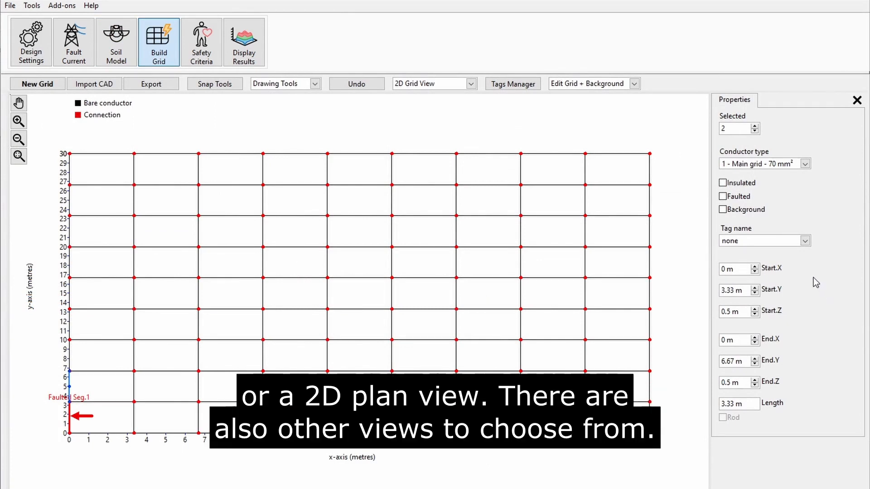
- Check the available grid views and compare equal scaling with fit area in the 2D grid view
left_click(455, 87)
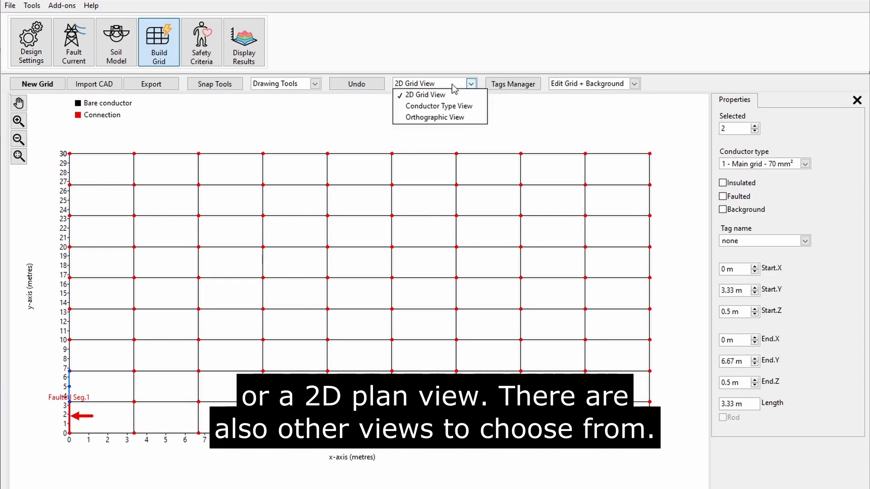
left_click(452, 86)
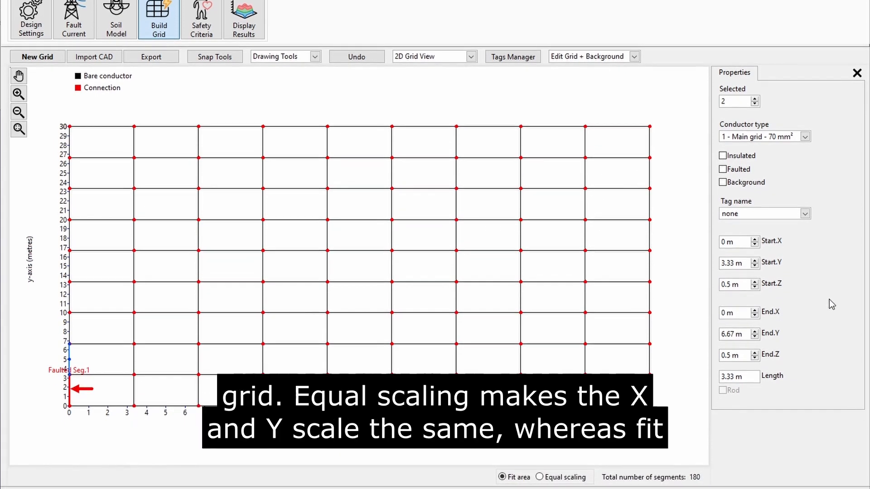
left_click(539, 478)
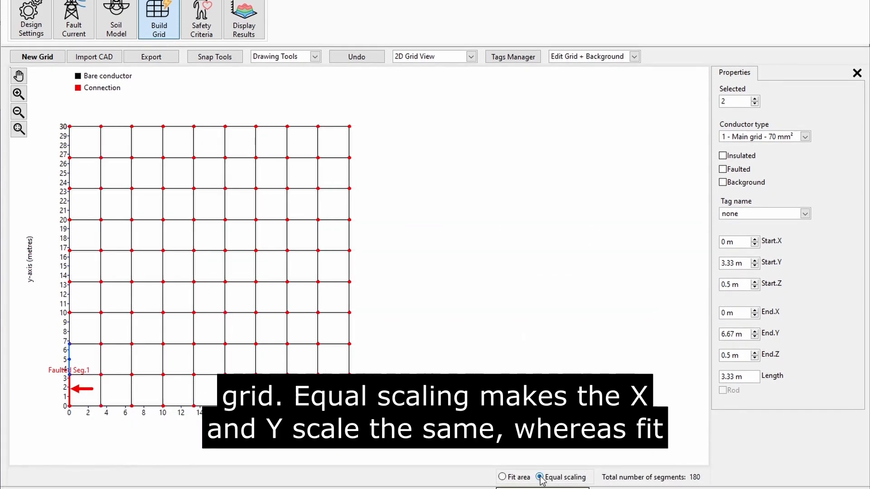
left_click(503, 477)
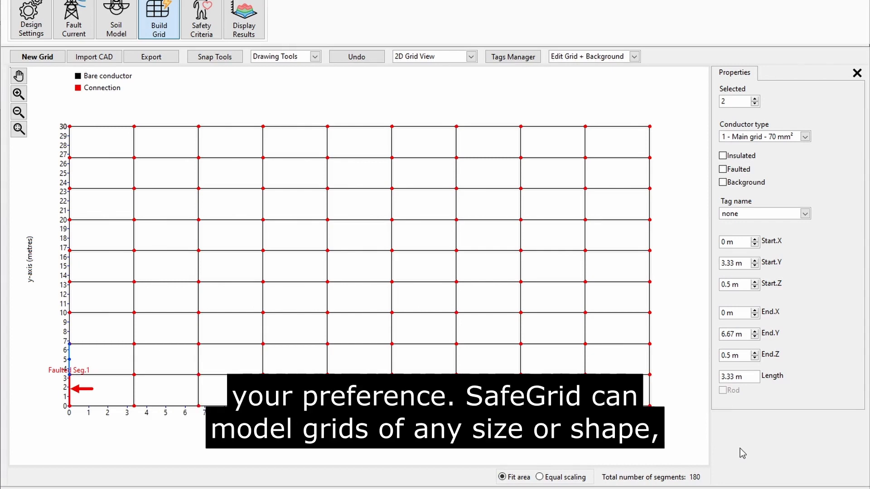
- Review the new grid settings for corner coordinates, parallel conductors and compression ratios, and cancel without building
left_click(43, 57)
left_click_drag(602, 209, 249, 175)
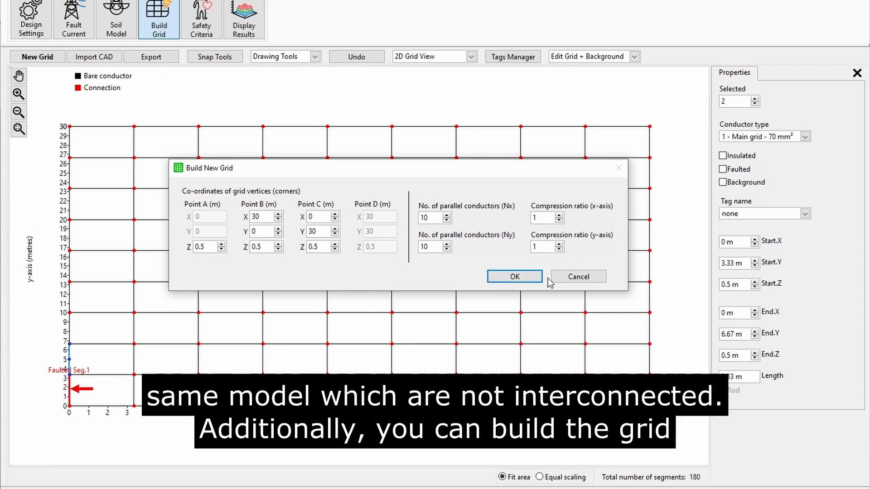
left_click(571, 278)
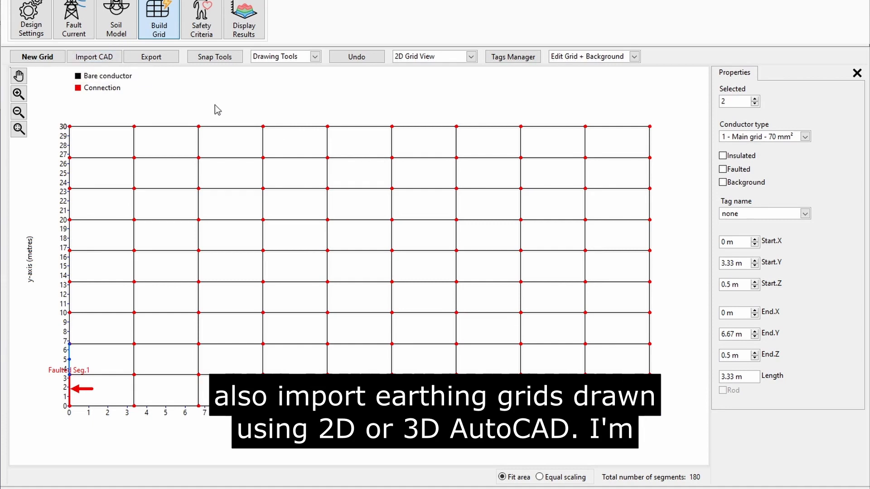
- Open the drawing 3D Wind Turbine Footing_no rings.dxf for import as a CAD grid
left_click(93, 57)
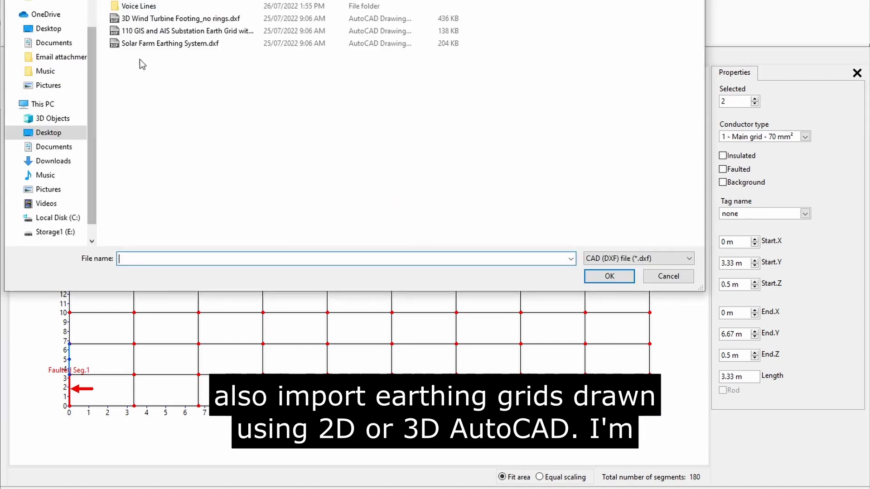
double_click(149, 18)
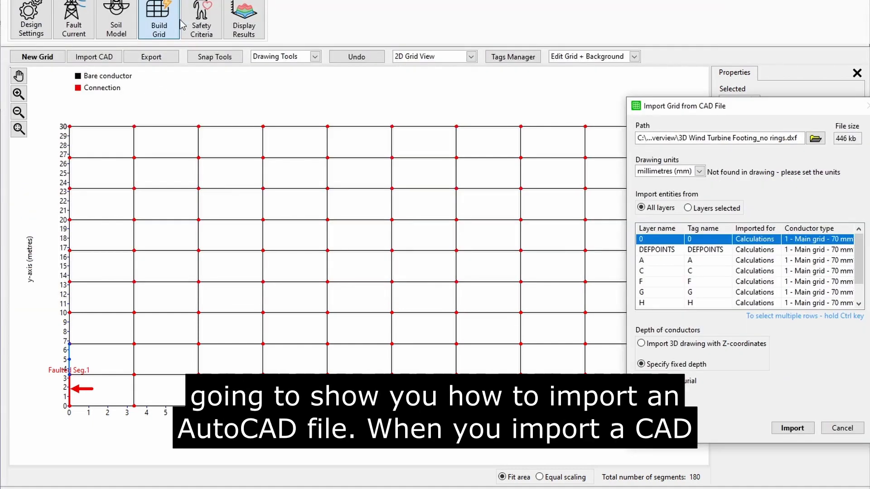
left_click_drag(653, 101, 312, 80)
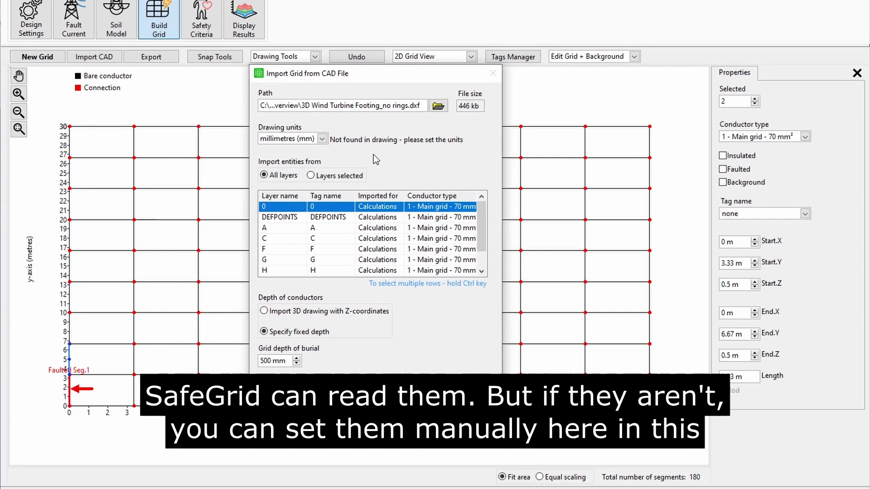
- Try metres as the drawing units and layers DEFPOINTS, A, C and F as the import selection, and revert to all layers
left_click(301, 138)
left_click(302, 148)
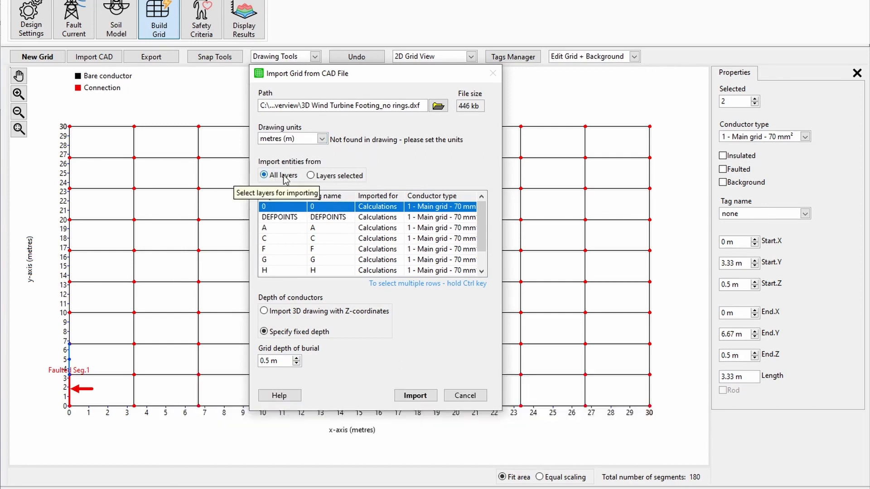
left_click(311, 177)
left_click(292, 217)
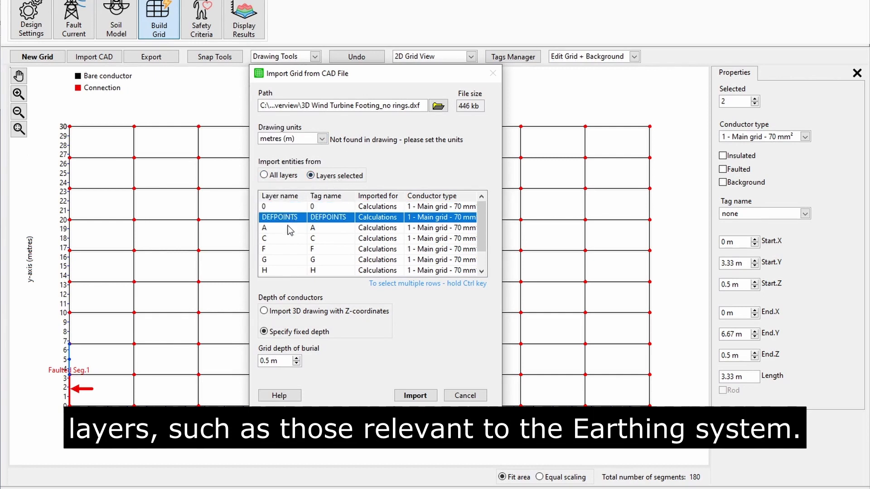
left_click(291, 231, "ctrl")
left_click(290, 239, "ctrl")
left_click(289, 250, "ctrl")
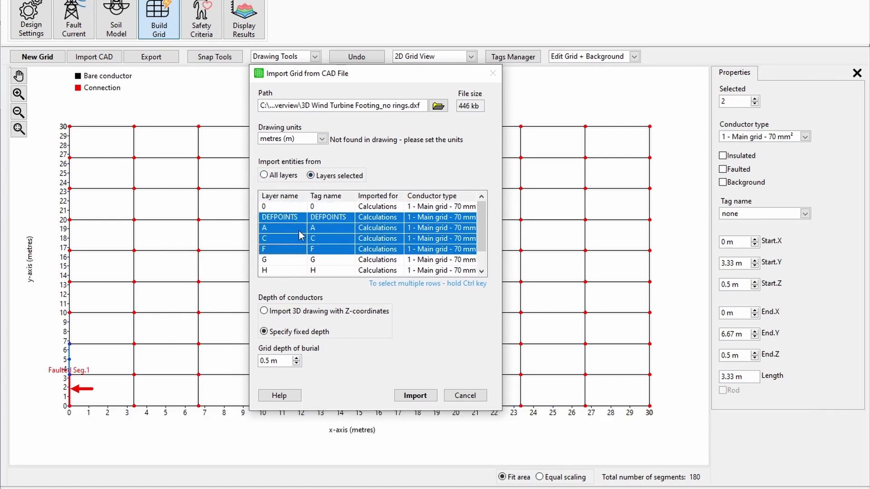
left_click(320, 208)
left_click(280, 177)
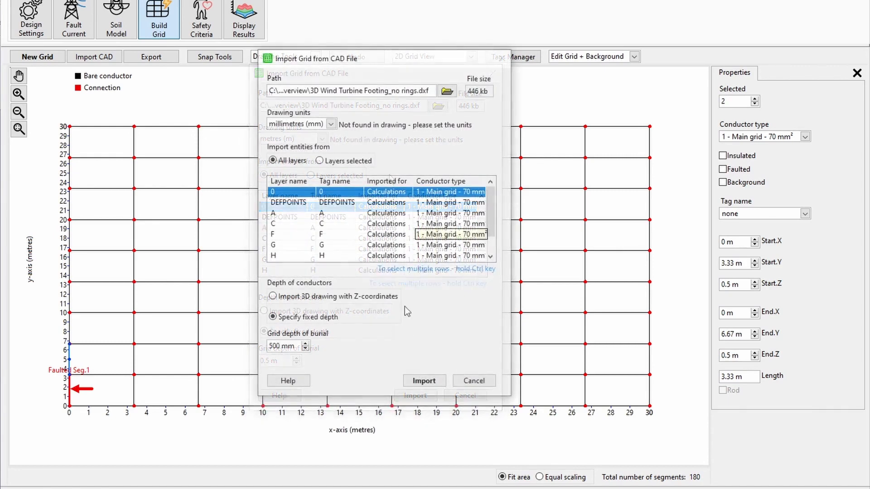
- Import all layers of the wind turbine footing in millimetres as a 3D drawing with Z-coordinates
left_click(388, 300)
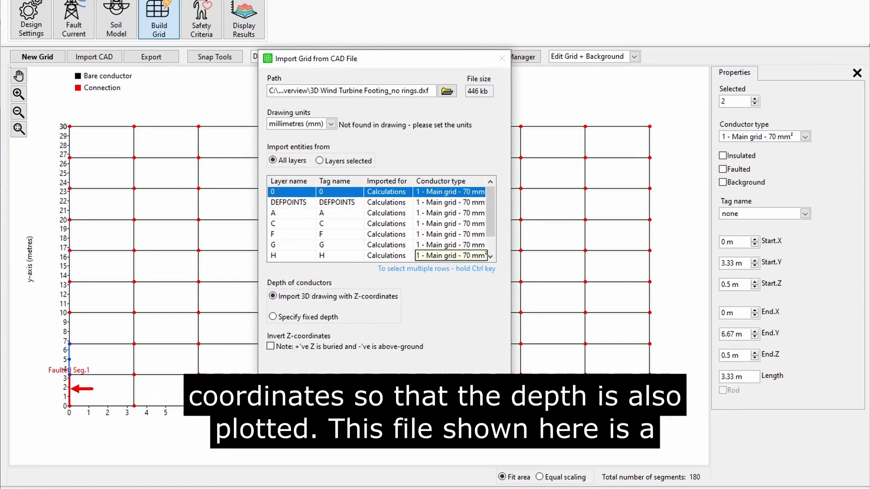
left_click(422, 387)
left_click_drag(723, 221, 360, 207)
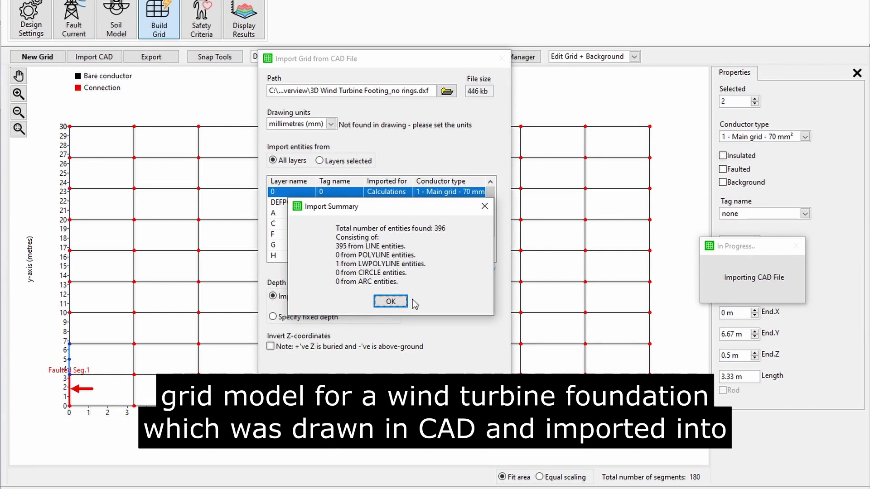
left_click(390, 301)
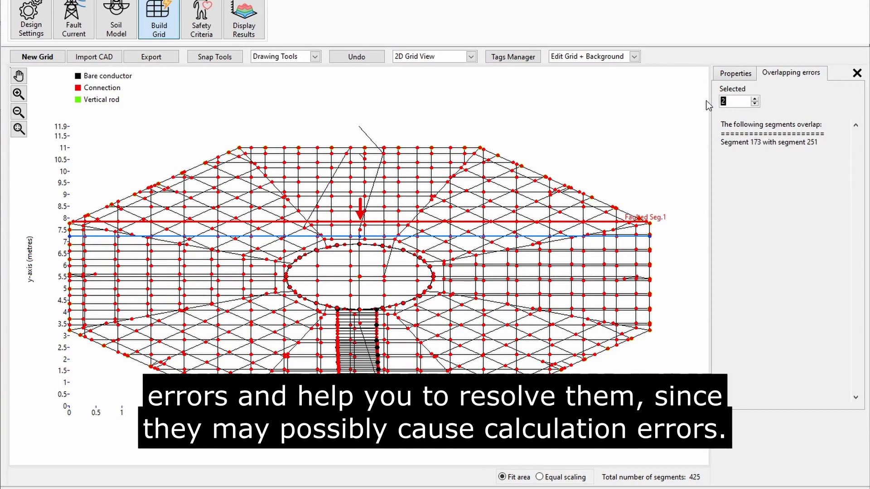
- Select segment 173, which overlaps segment 251, and delete it from the imported grid
type("173")
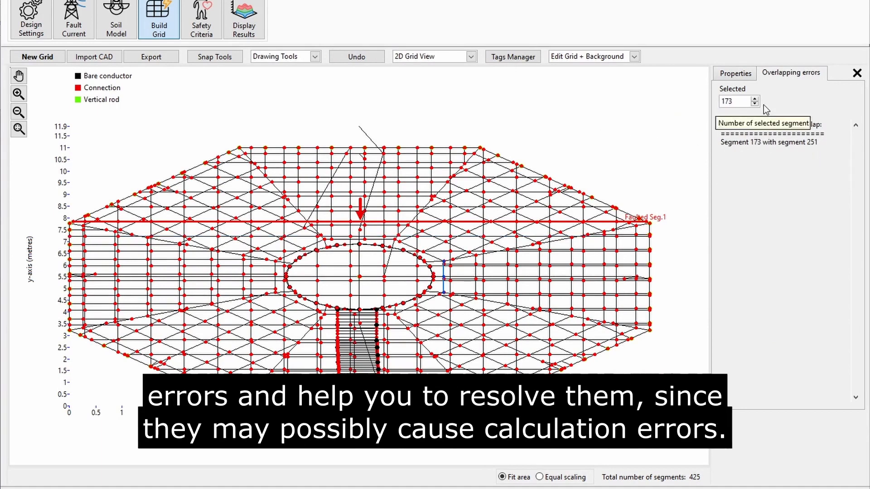
key("Delete")
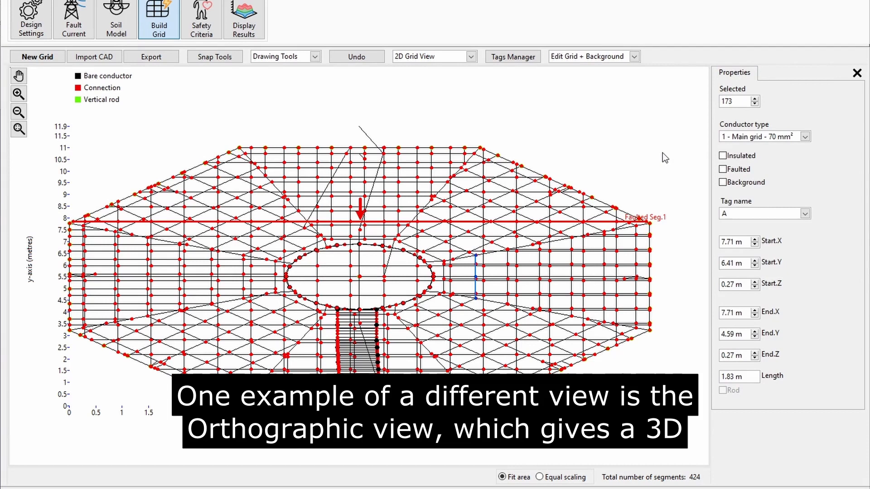
- Switch the grid to Orthographic View and examine the above-ground and buried parts of the wind turbine model
left_click(434, 60)
left_click(436, 89)
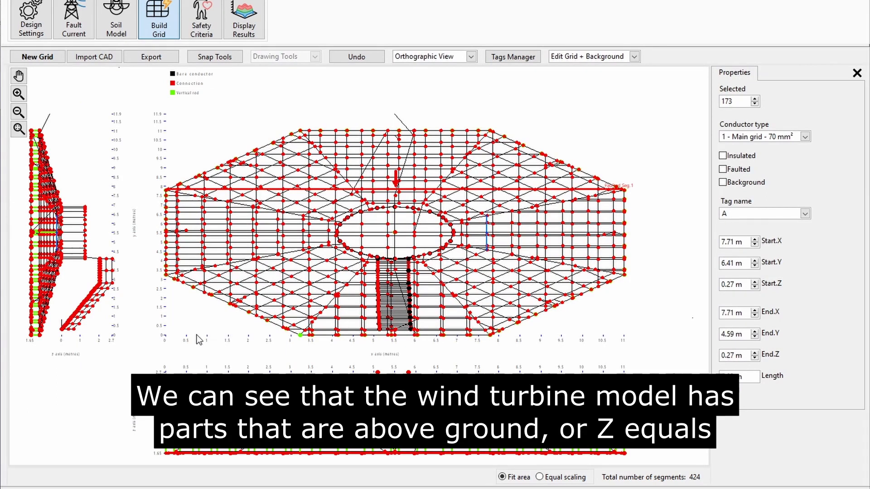
scroll(196, 335, "up", 1)
left_click_drag(204, 351, 194, 326)
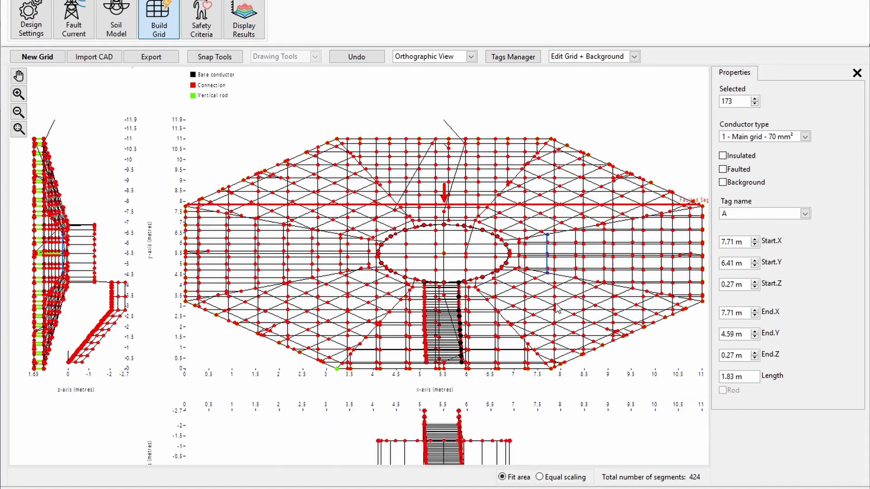
scroll(561, 295, "down", 1)
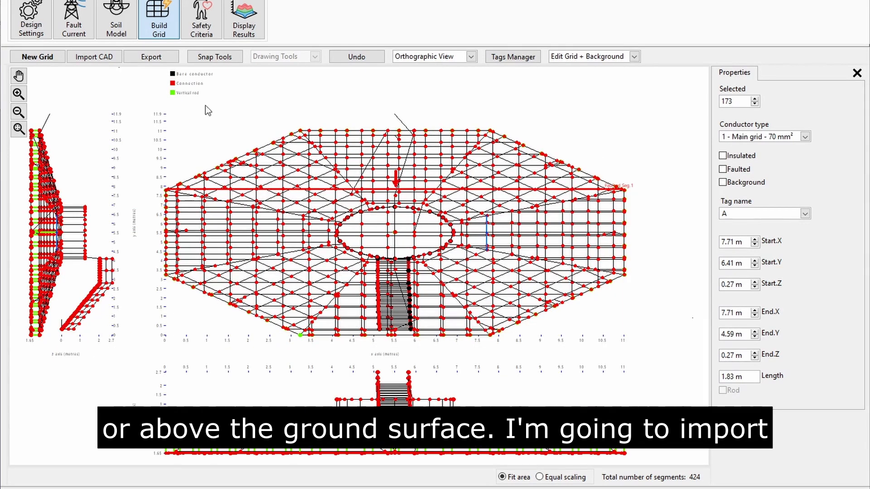
- Import all layers of Solar Farm Earthing System.dxf as a 3D drawing with Z-coordinates
left_click(94, 57)
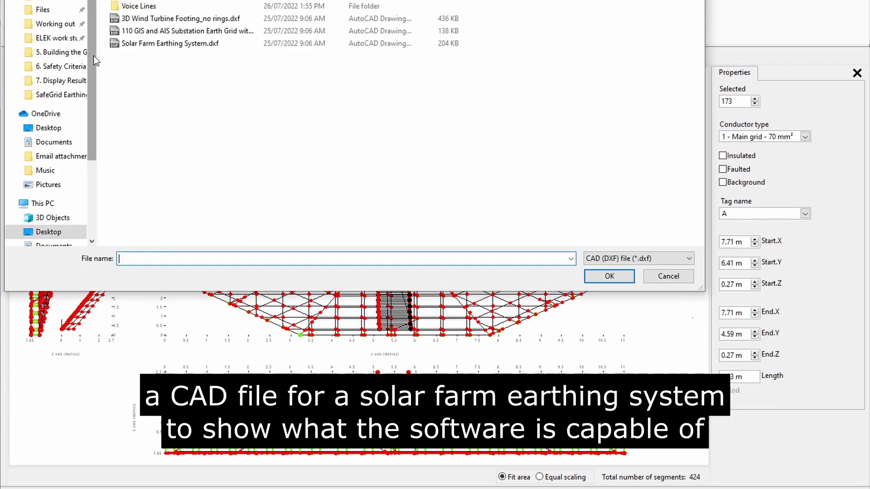
double_click(210, 45)
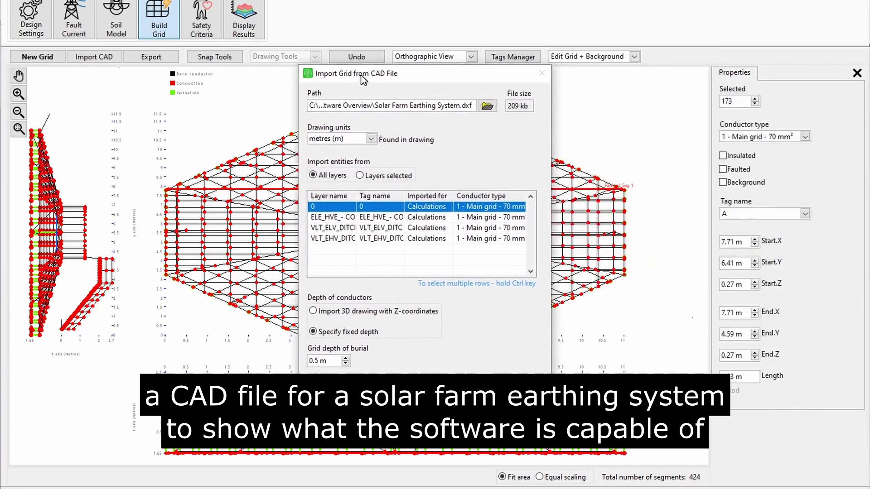
left_click_drag(364, 79, 346, 75)
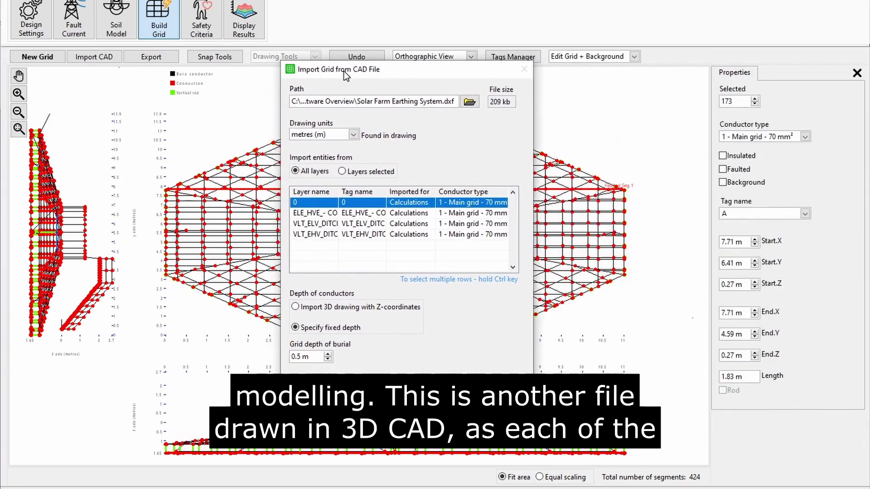
left_click(396, 309)
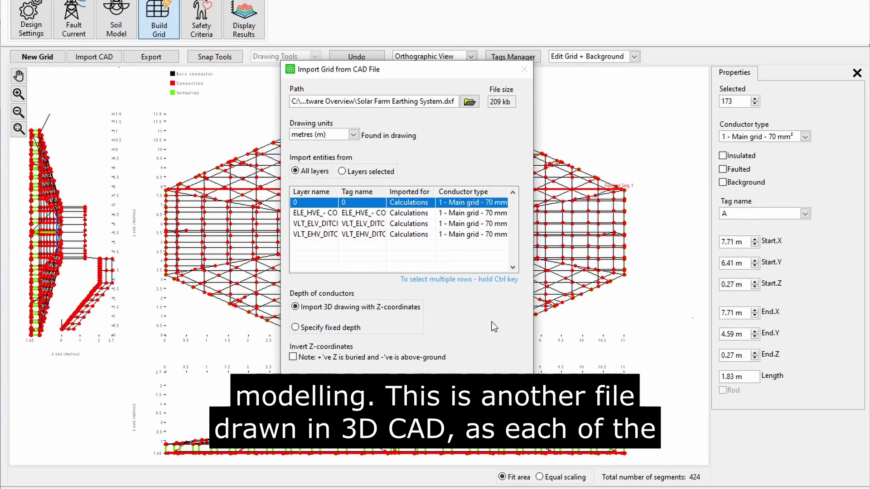
left_click(491, 390)
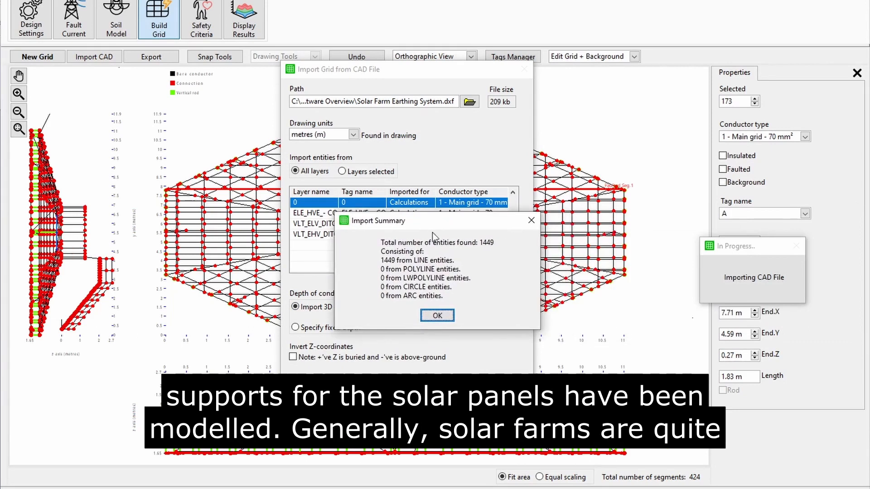
left_click(436, 315)
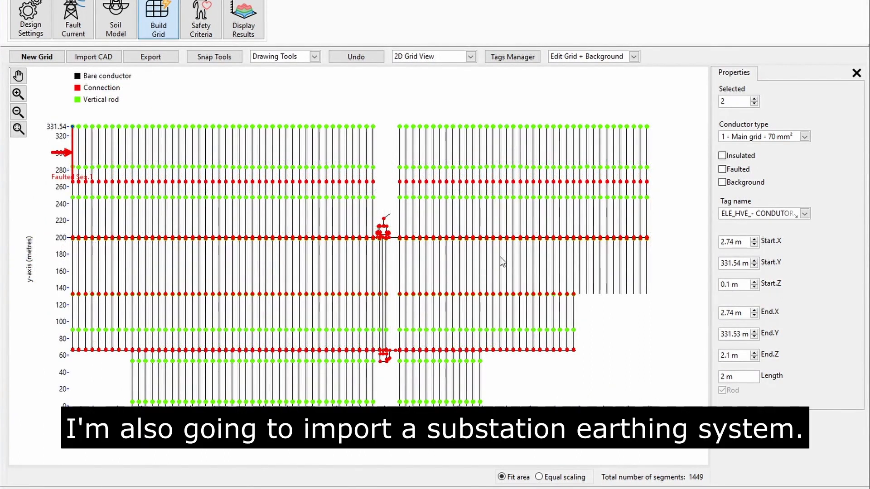
- Open the 110 GIS and AIS Substation Earth Grid drawing for import as a CAD grid
left_click(93, 57)
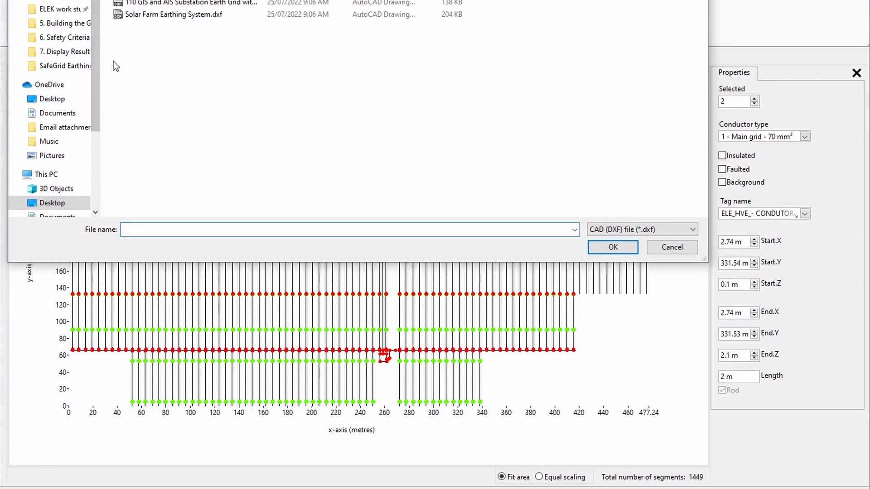
double_click(213, 14)
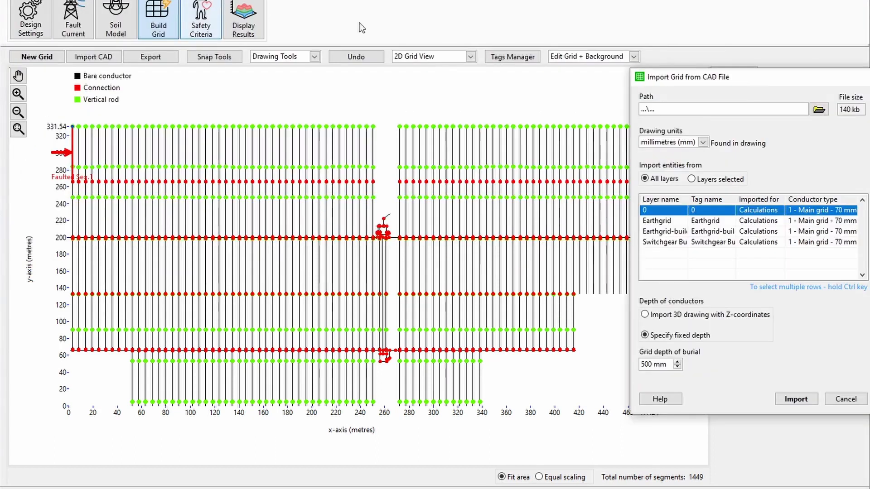
left_click_drag(772, 76, 403, 38)
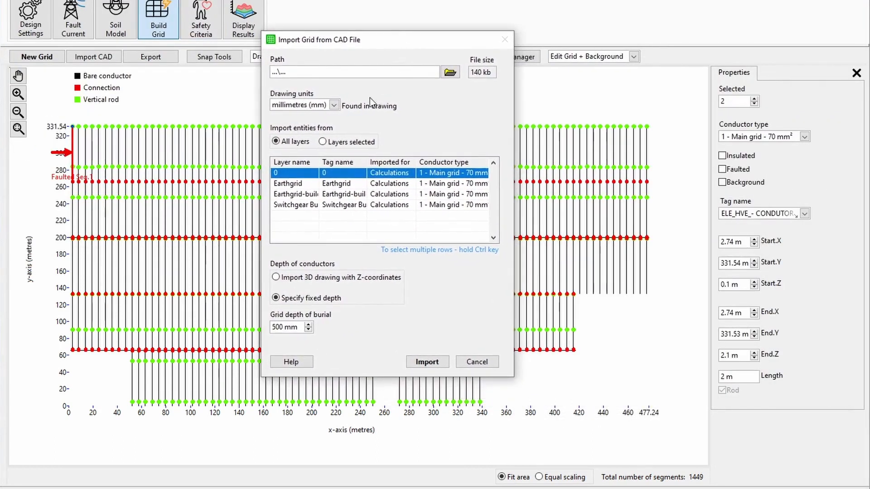
- Import only the Earthgrid layer for calculations and the switchgear layer as background from the substation drawing
left_click(362, 142)
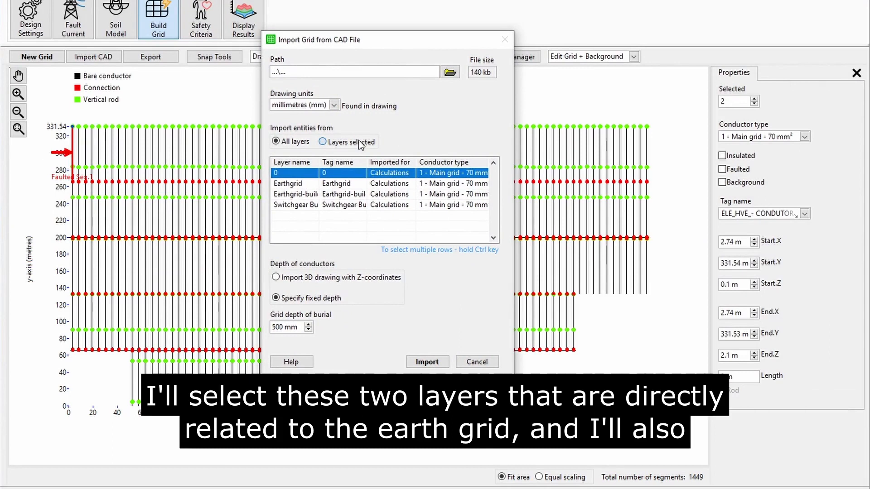
left_click(339, 183)
left_click(339, 206, "ctrl")
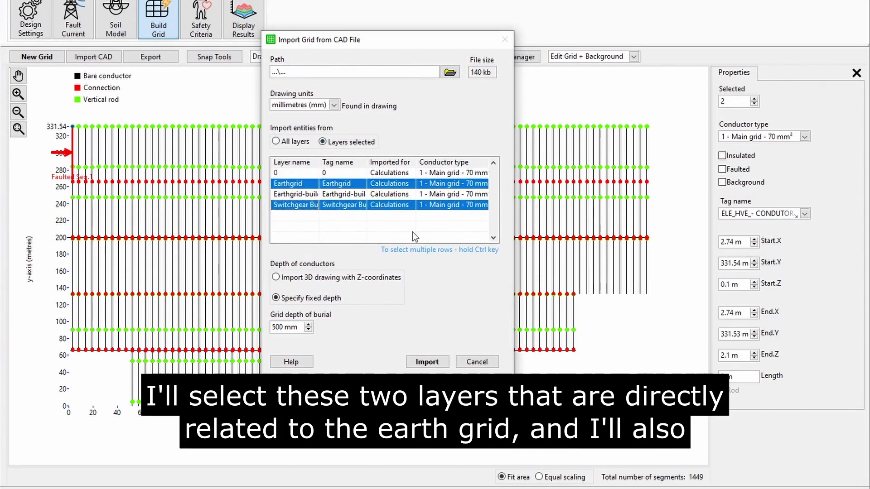
left_click(403, 206)
left_click(403, 224)
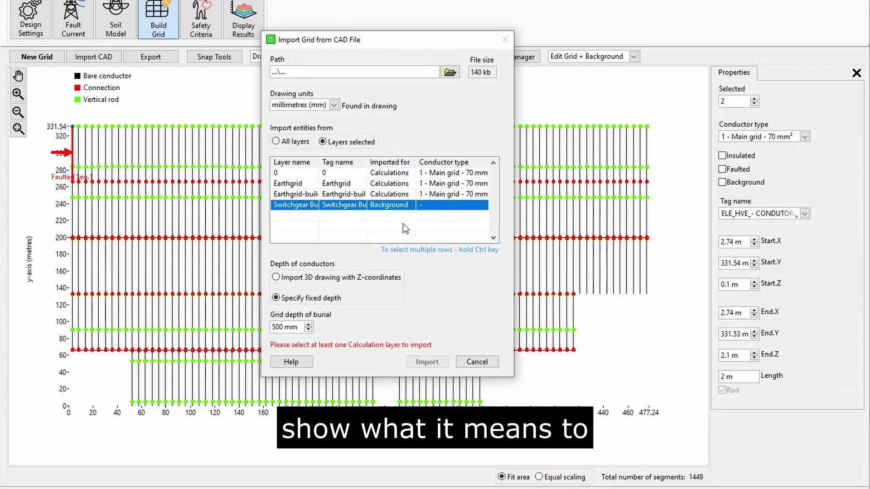
left_click(303, 183, "ctrl")
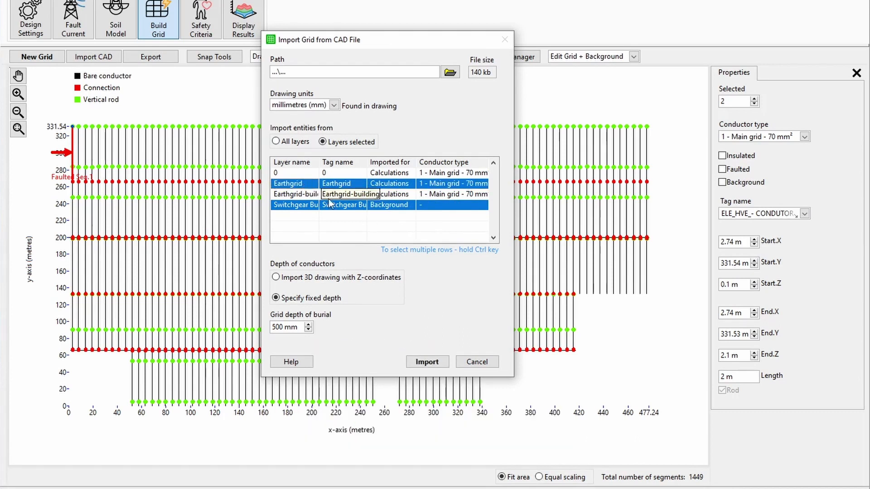
left_click(439, 363)
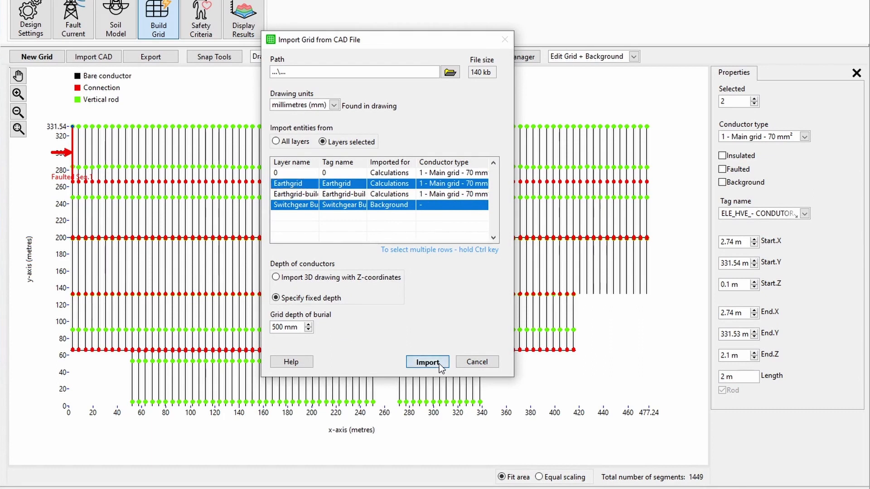
left_click_drag(755, 203, 542, 208)
left_click(545, 293)
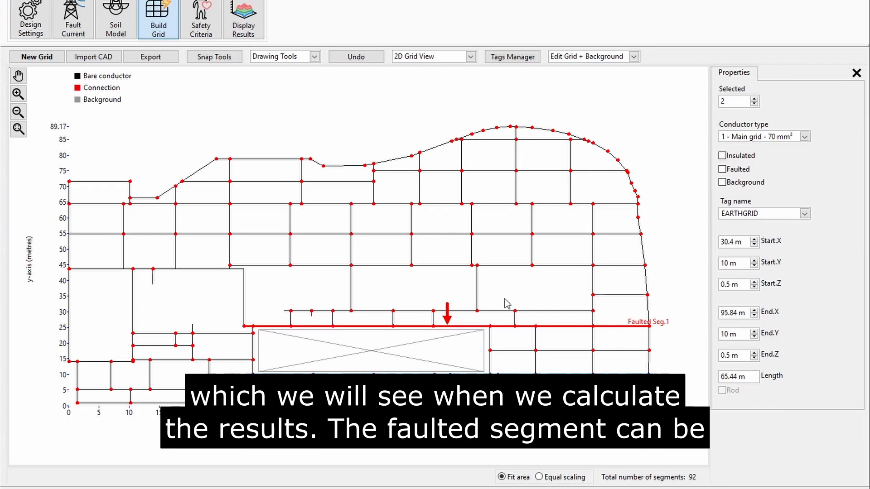
- Move the fault location to vertical segment 71, the 14.6 m conductor above the switchgear background outline
left_click(477, 283)
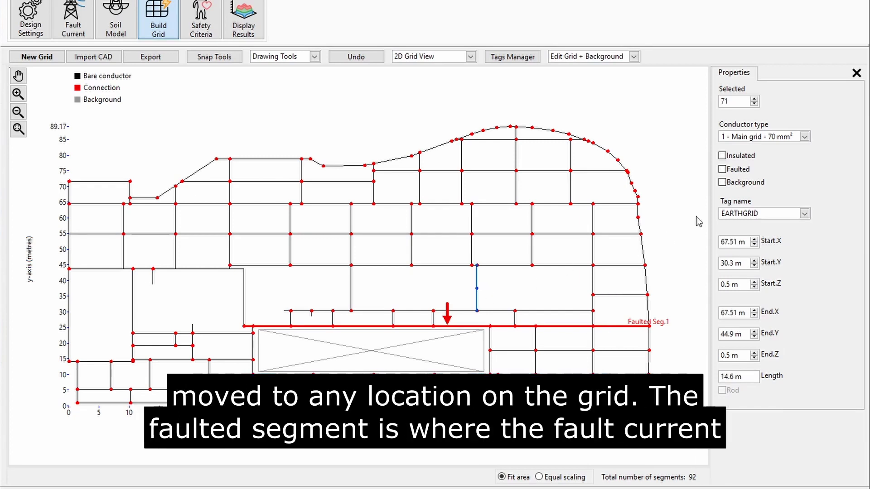
left_click(722, 170)
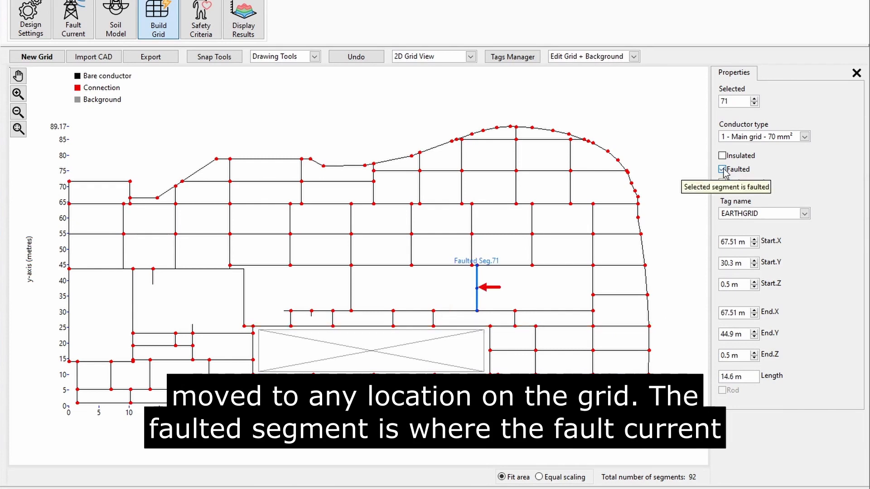
left_click(533, 284)
left_click(386, 88)
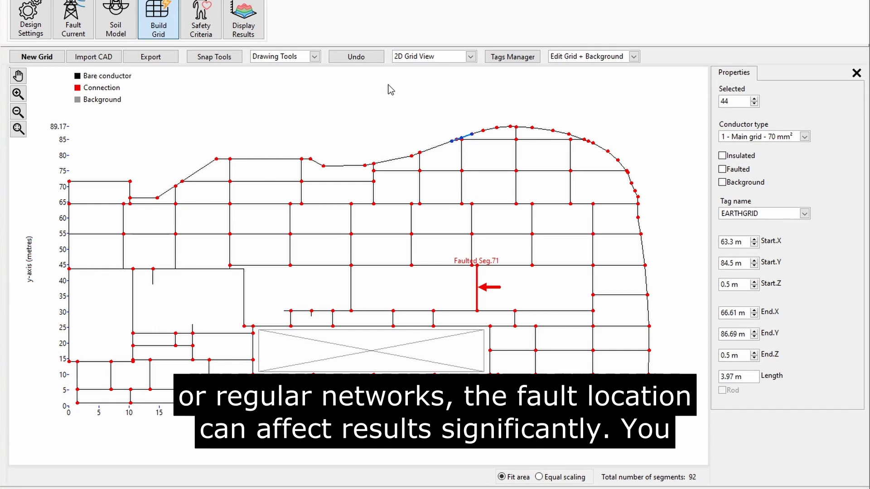
- Check the available drawing tools for modifying the grid without starting one
left_click(314, 56)
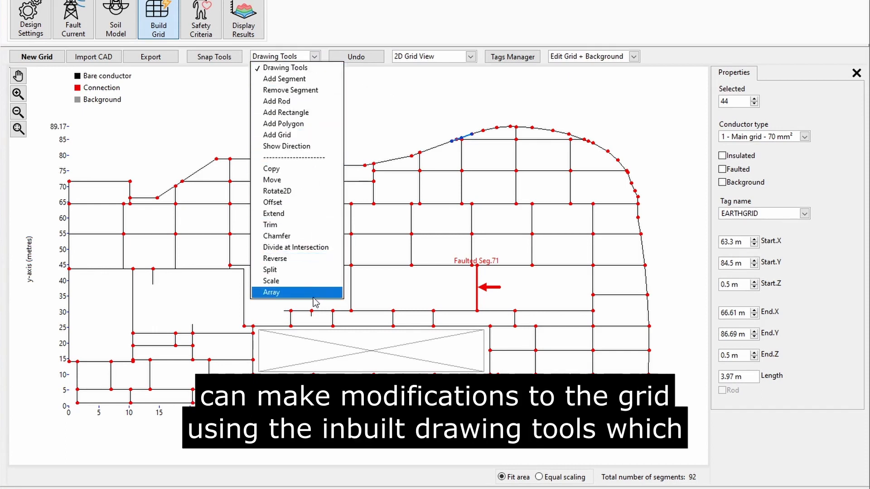
left_click(336, 73)
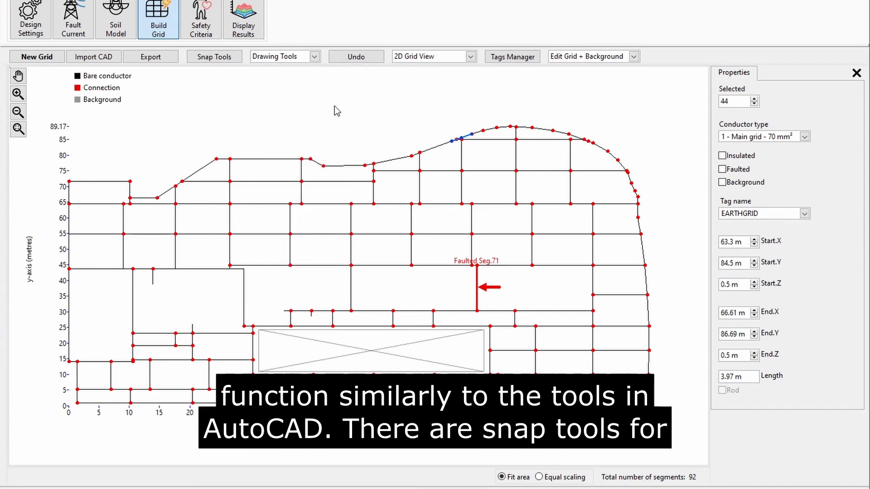
- Check the available snap modes for drawing without changing any of them
left_click(226, 58)
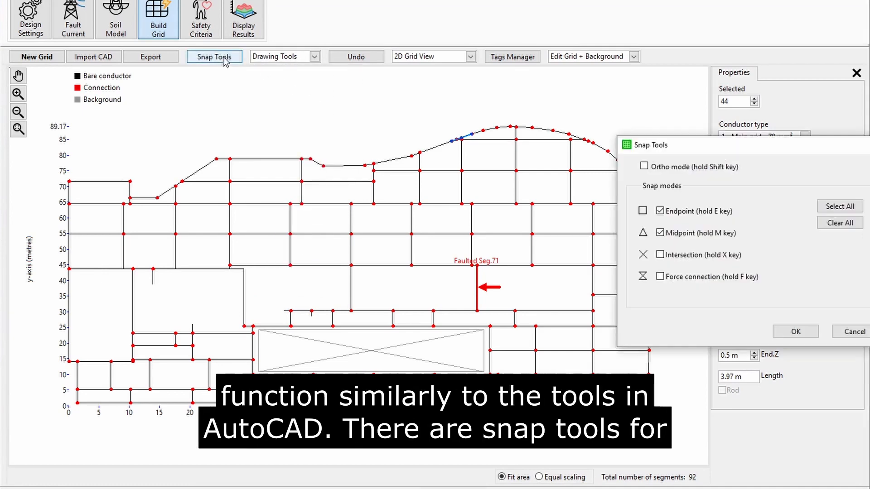
left_click_drag(652, 144, 326, 110)
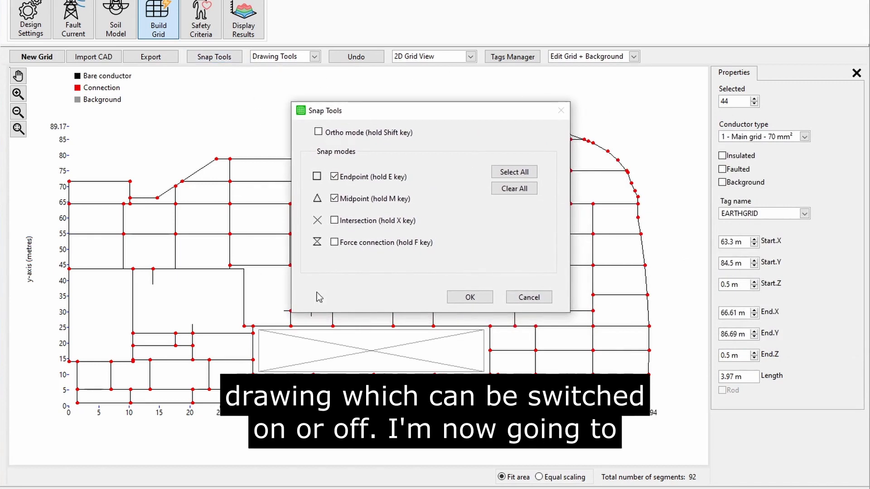
left_click(537, 299)
- Assign conductor type 2 - Rods - 70 mm² and specify a 5 m length for adding new rods
left_click(804, 137)
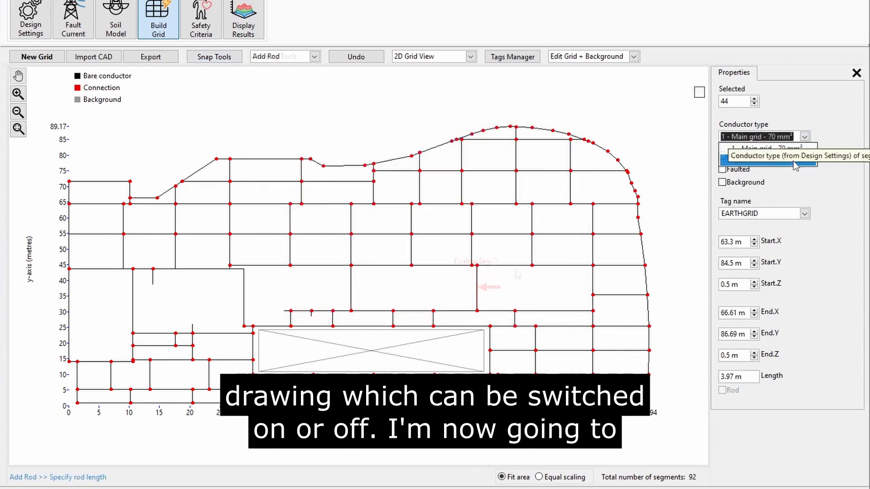
left_click(794, 160)
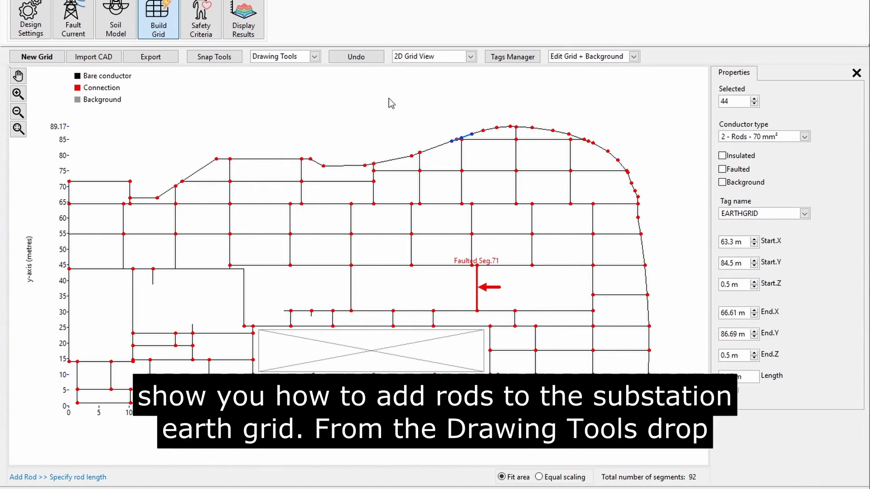
left_click(313, 56)
left_click(296, 105)
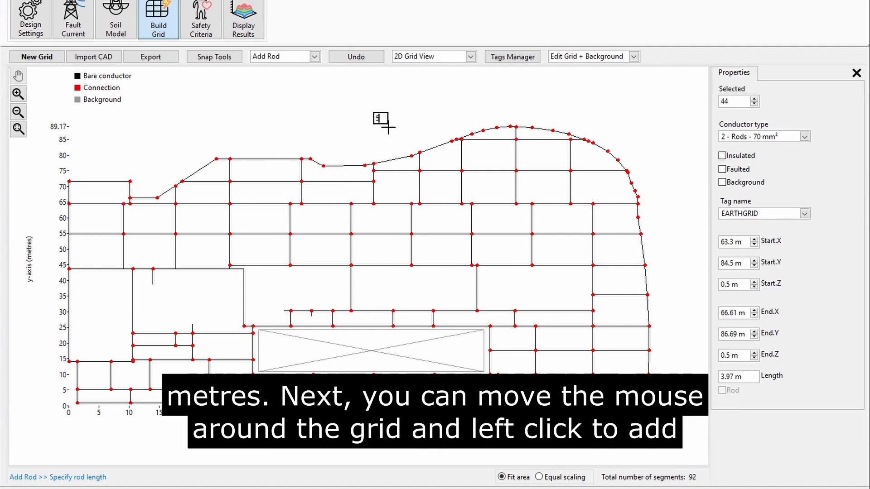
type("5")
key("Return")
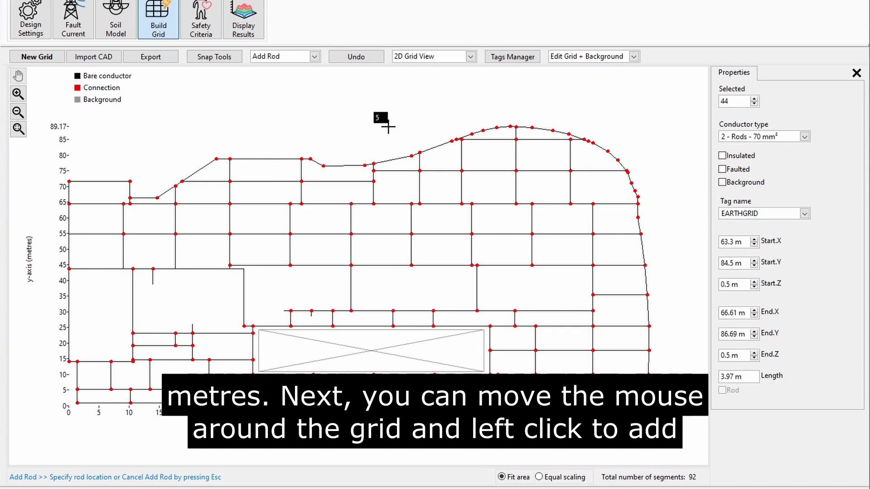
- Place twelve vertical rods at conductor points spread across the earth grid, including its outer edges and interior, and end the Add Rod command
left_click(451, 141)
left_click(637, 204)
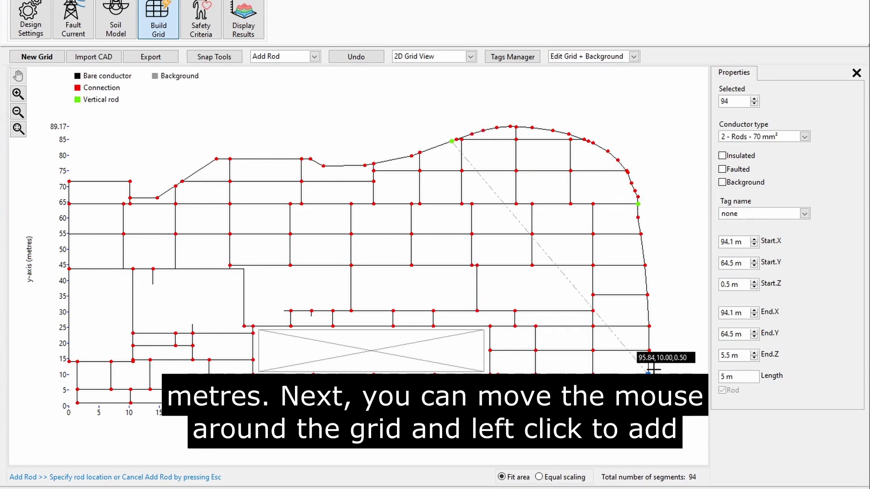
left_click(649, 350)
left_click(434, 311)
left_click(230, 269)
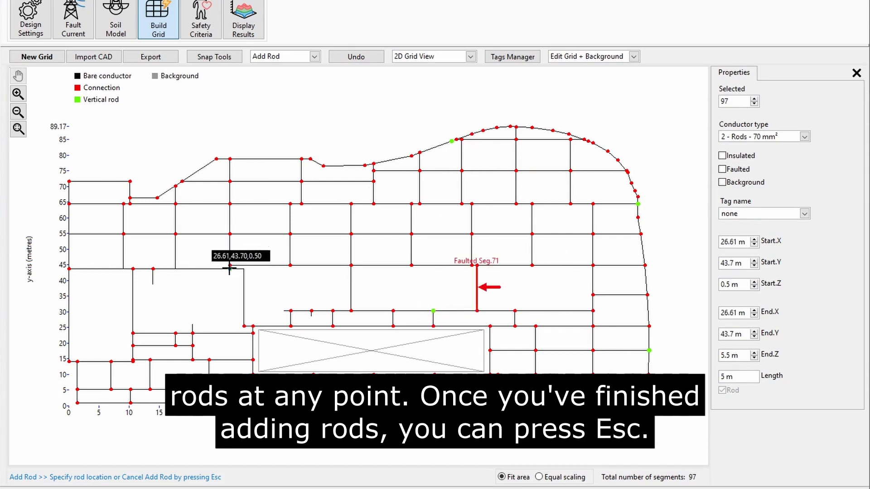
left_click(123, 204)
left_click(69, 269)
left_click(111, 361)
left_click(164, 388)
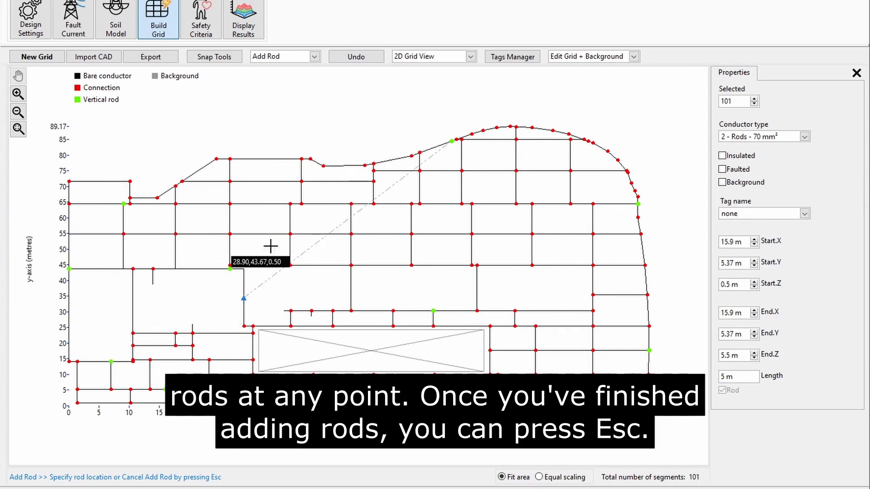
left_click(411, 234)
left_click(532, 204)
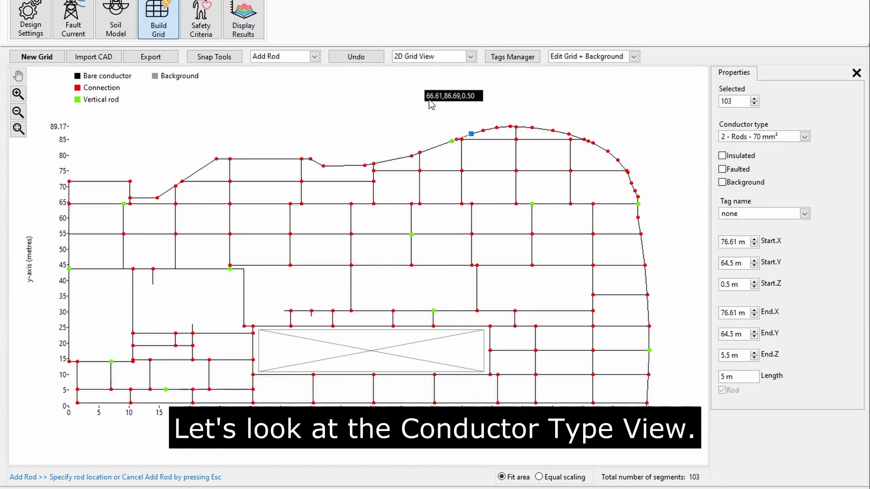
left_click(230, 159)
key("Escape")
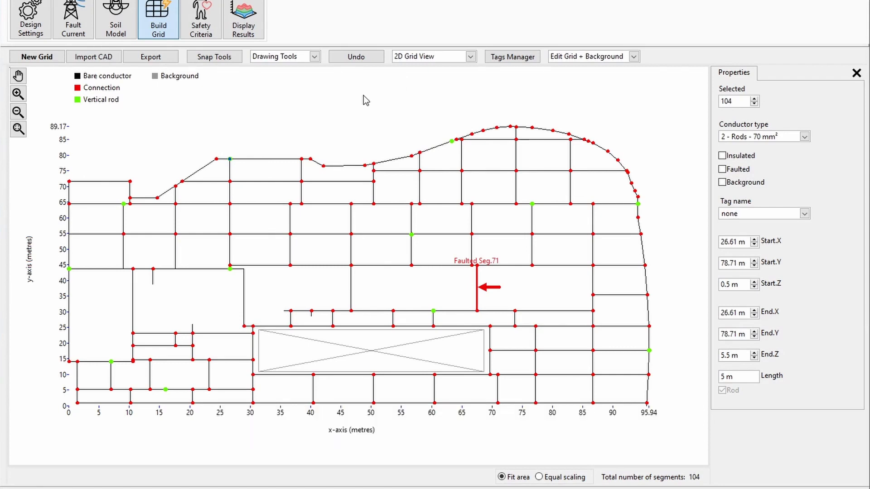
- Examine the grid and its rods in Conductor Type View and Orthographic View, and return to 2D Grid View
left_click(433, 58)
left_click(436, 80)
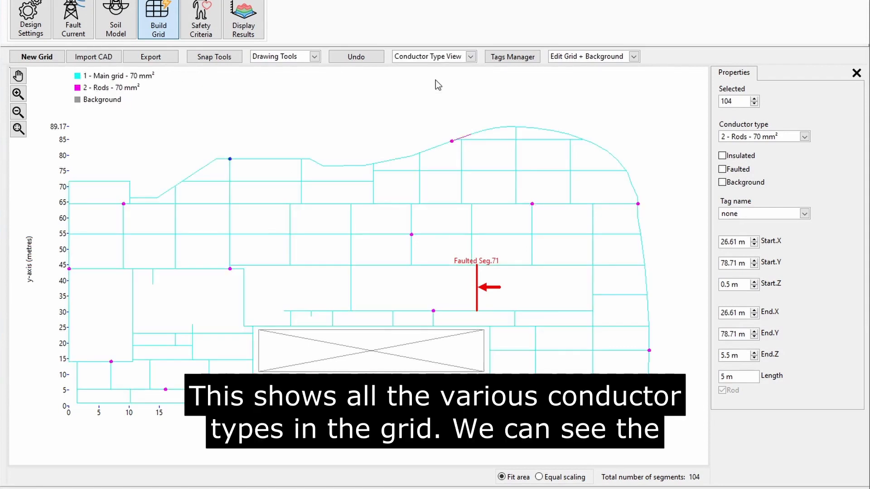
right_click(578, 91)
left_click(578, 88)
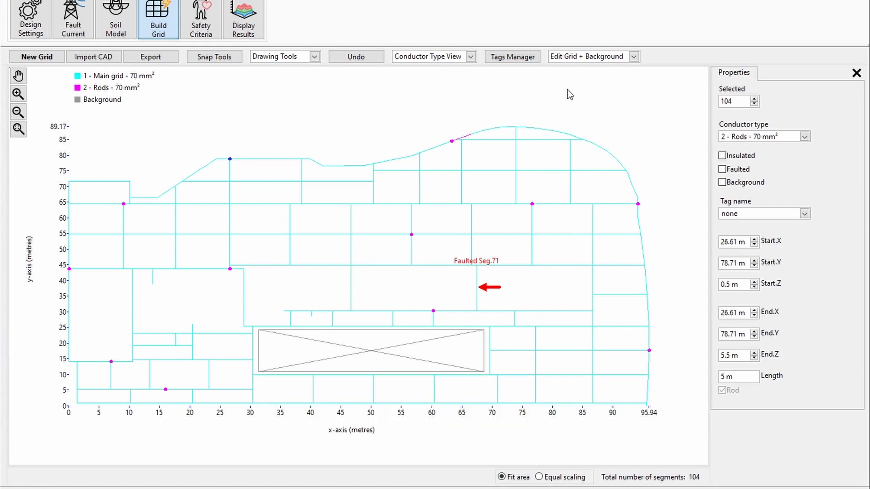
left_click(448, 56)
left_click(443, 88)
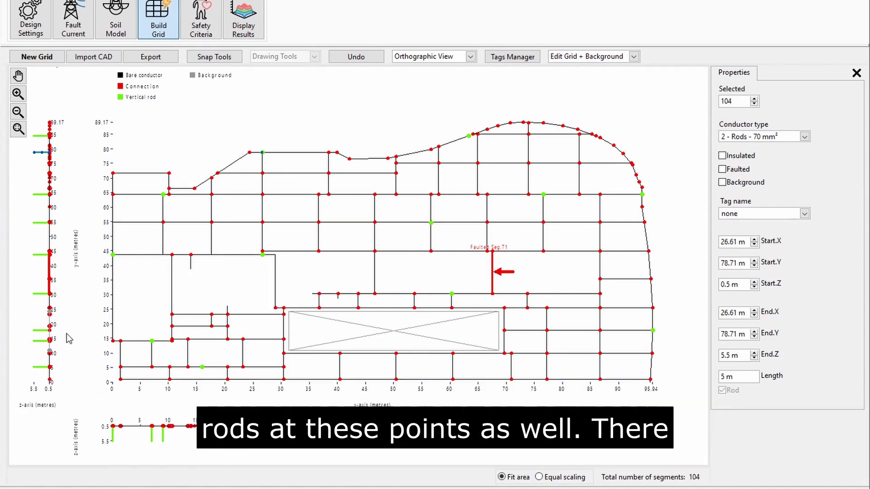
left_click(469, 58)
left_click(454, 68)
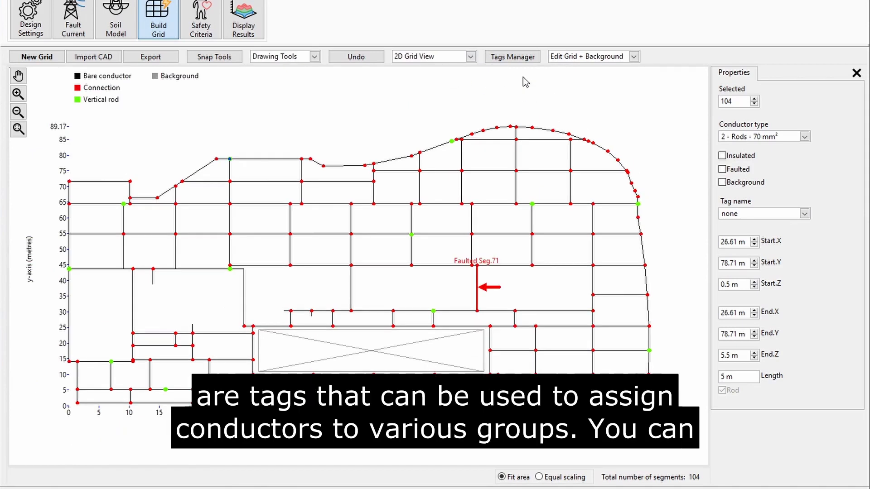
- Check the conductor tags and their calculation settings in the Tags Manager without changing them
left_click(512, 56)
left_click_drag(719, 154, 388, 119)
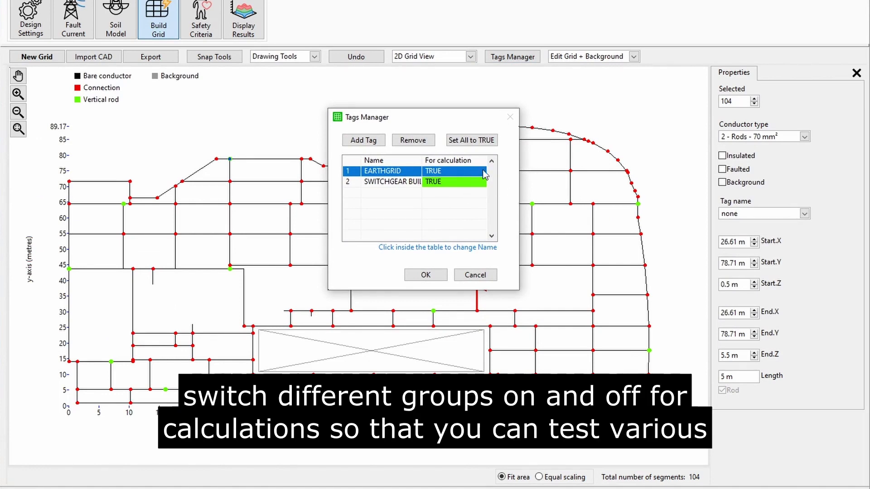
left_click(483, 275)
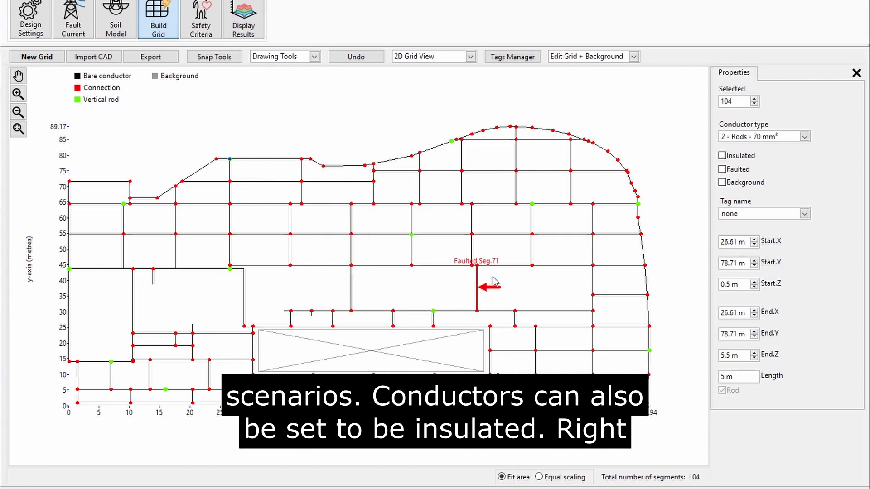
- Set the coating of the long vertical conductor at X 86.61 m to Insulated
left_click(593, 281)
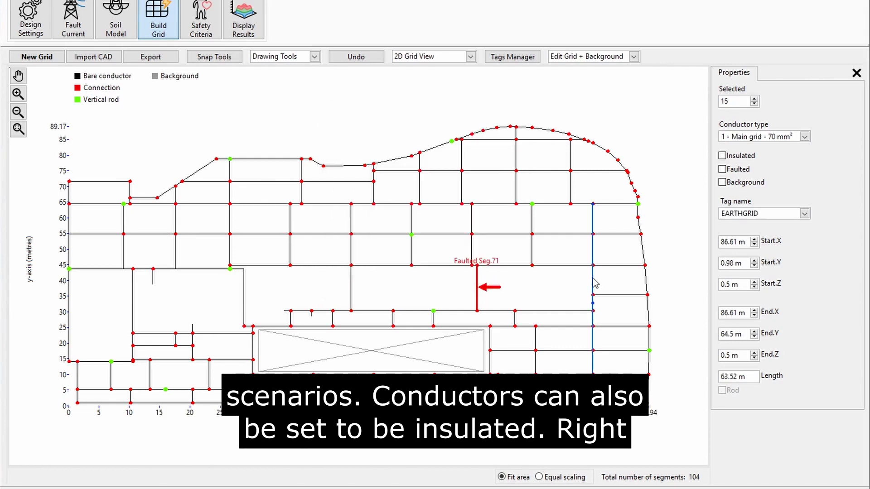
right_click(593, 278)
mouse_move(622, 312)
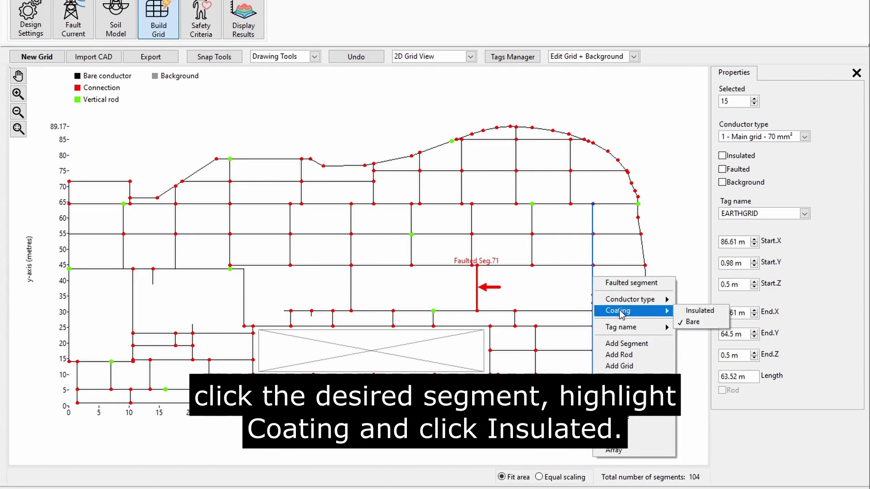
left_click(699, 311)
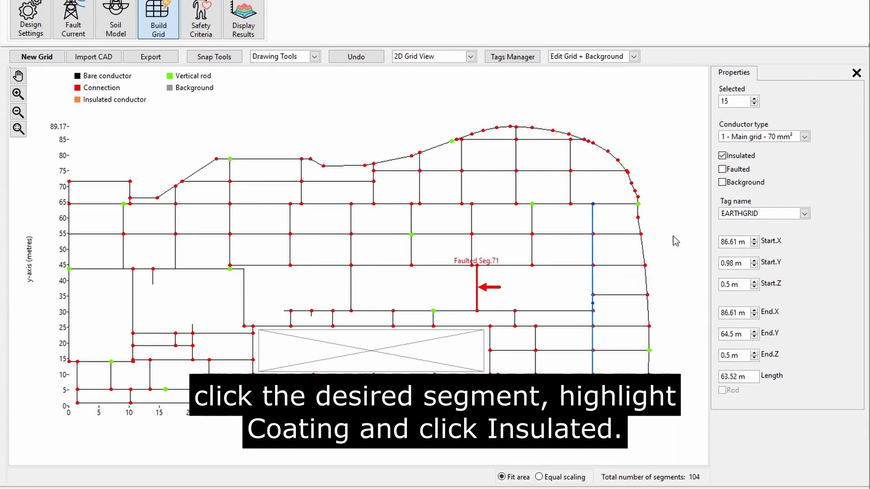
left_click(541, 283)
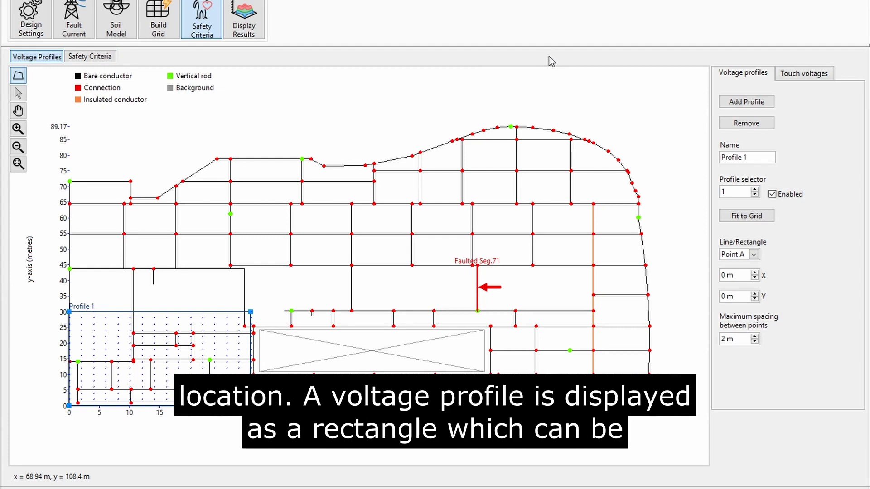
- Enlarge the Profile 1 voltage rectangle and fit it to the entire grid
left_click_drag(251, 312, 580, 220)
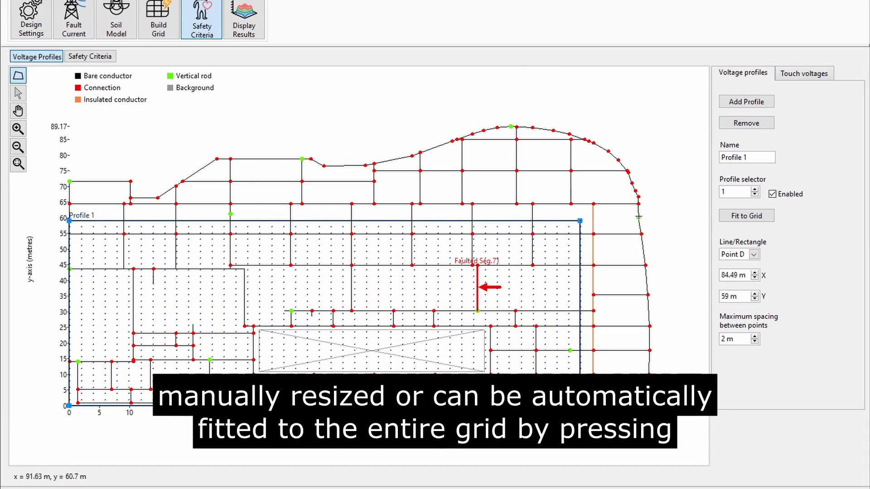
left_click(746, 216)
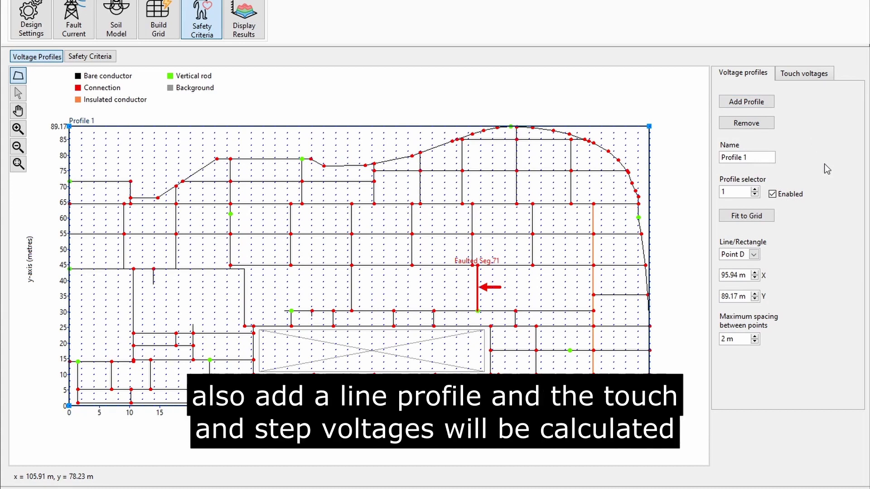
- Add a diagonal line voltage profile across the grid from about (1.5, 1.1) m to (86.2, 84.5) m
left_click(756, 101)
left_click_drag(748, 238, 507, 180)
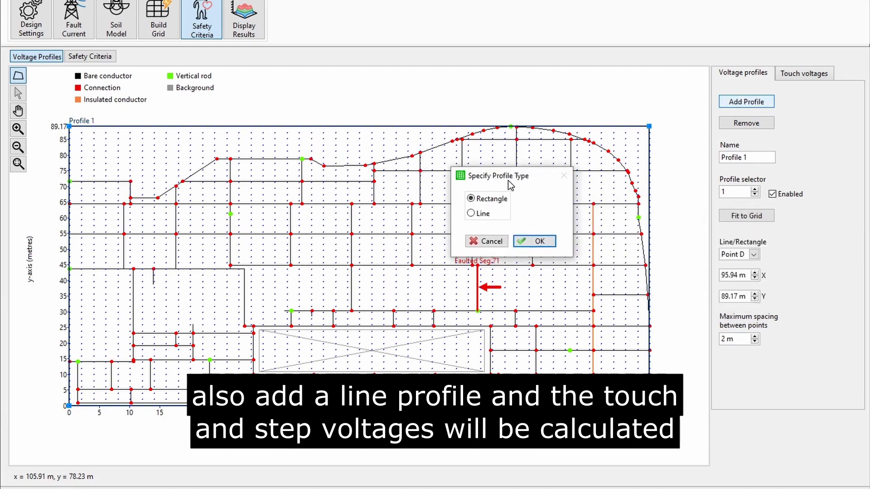
left_click(471, 213)
left_click(534, 241)
left_click_drag(244, 323, 589, 141)
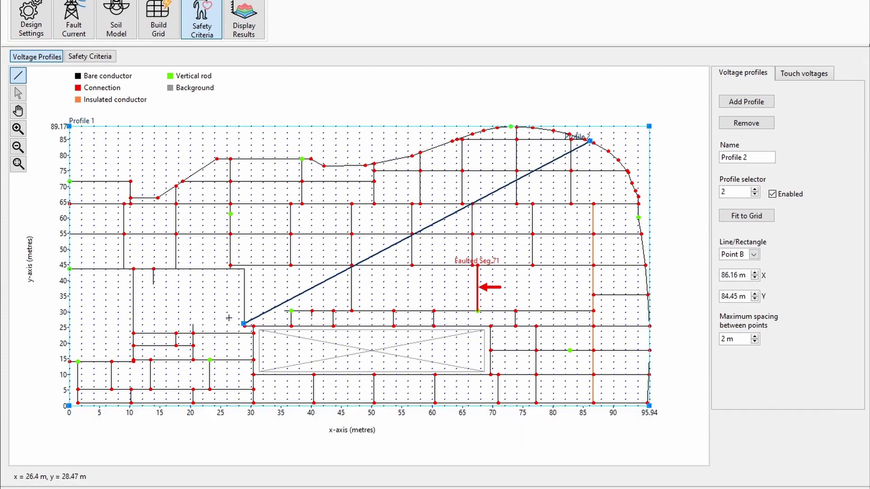
left_click_drag(244, 324, 78, 402)
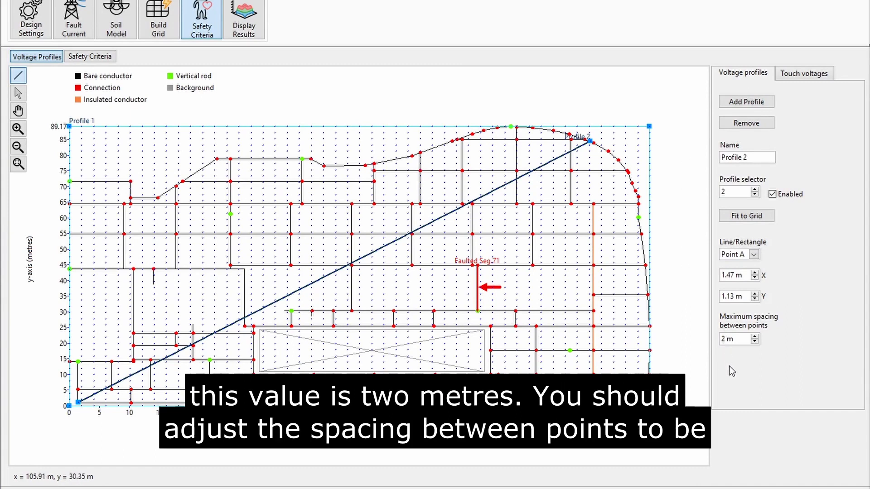
- Try a maximum spacing of 1 m between the profile points and set it back to 2 m
left_click_drag(725, 339, 721, 339)
type("1")
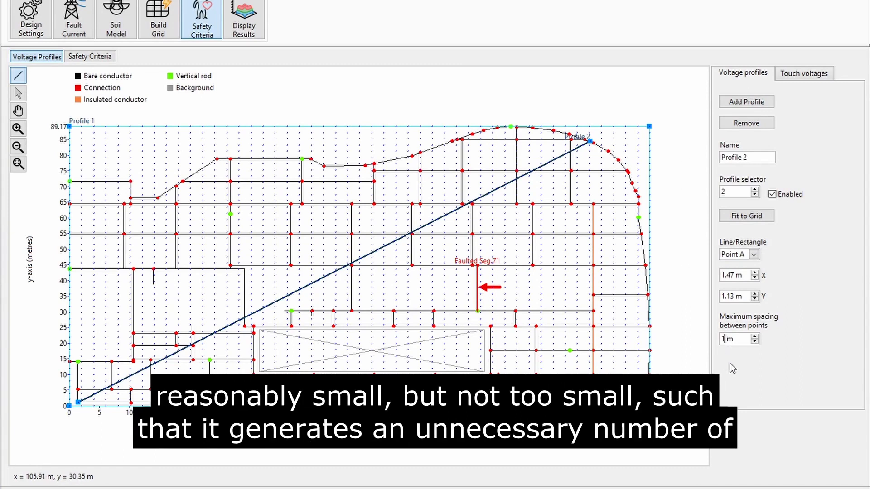
key("Return")
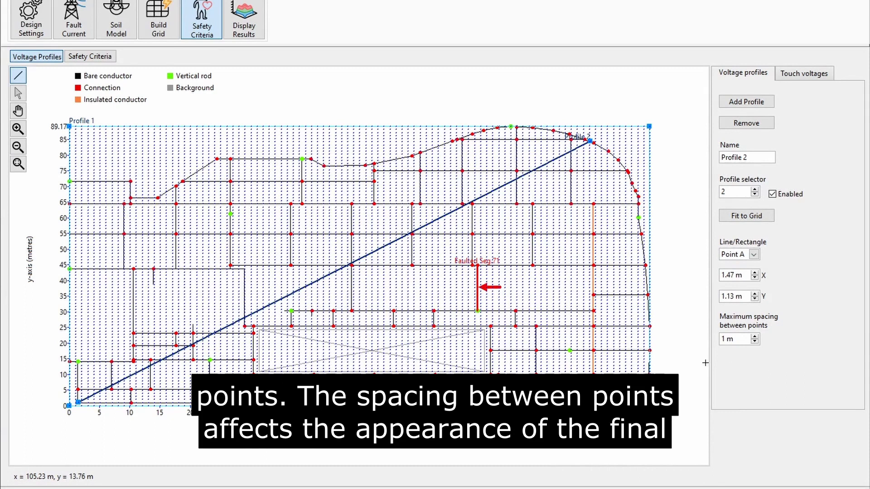
left_click_drag(725, 339, 720, 339)
type("2")
key("Return")
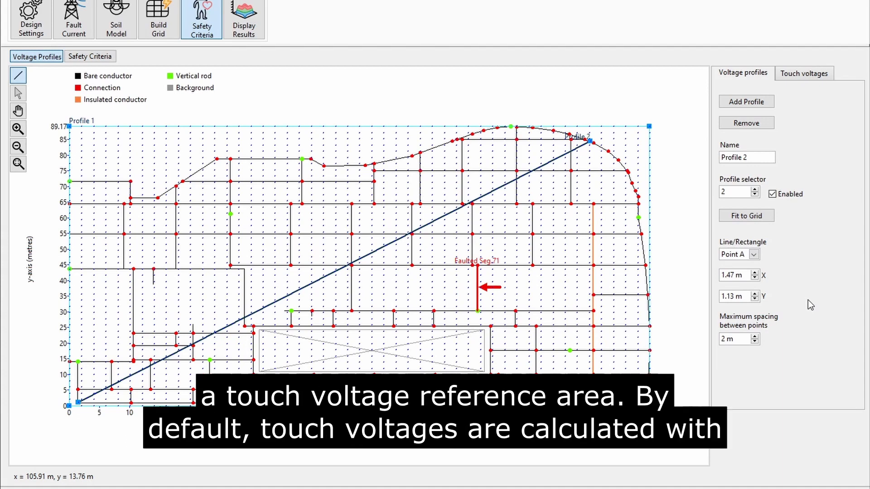
- Check the touch voltage reference options and keep Grid potential rise as the reference
left_click(799, 73)
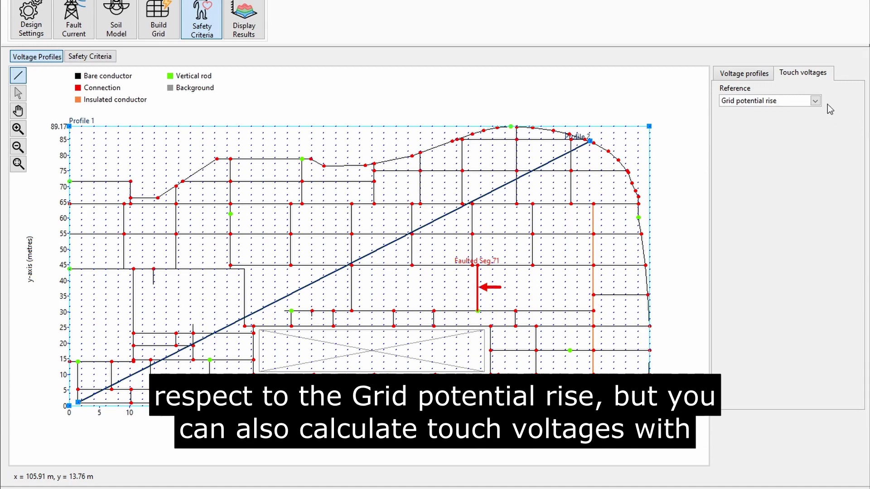
left_click(815, 100)
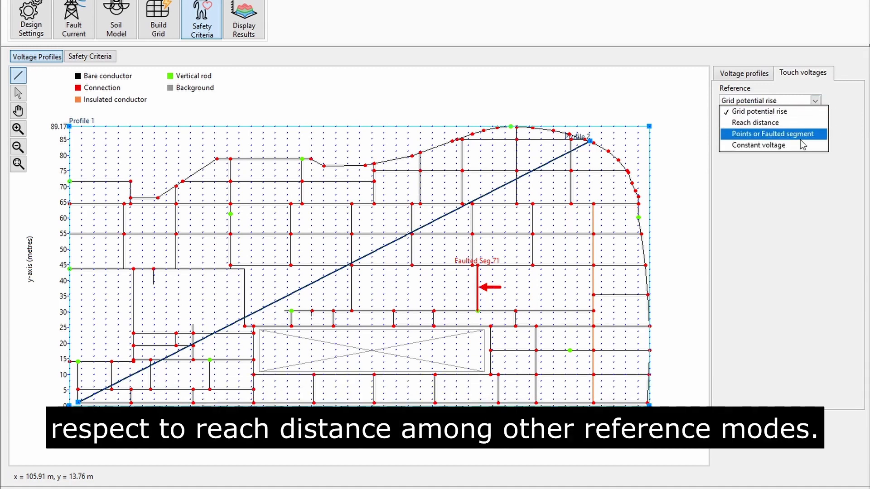
left_click(802, 112)
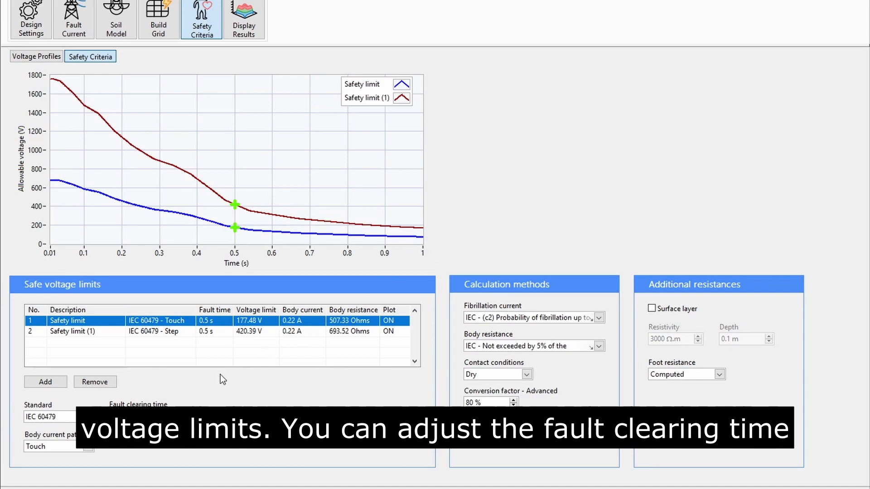
- Reduce the fault clearing time of the IEC 60479 touch voltage limit to 0.41 s
left_click(145, 421)
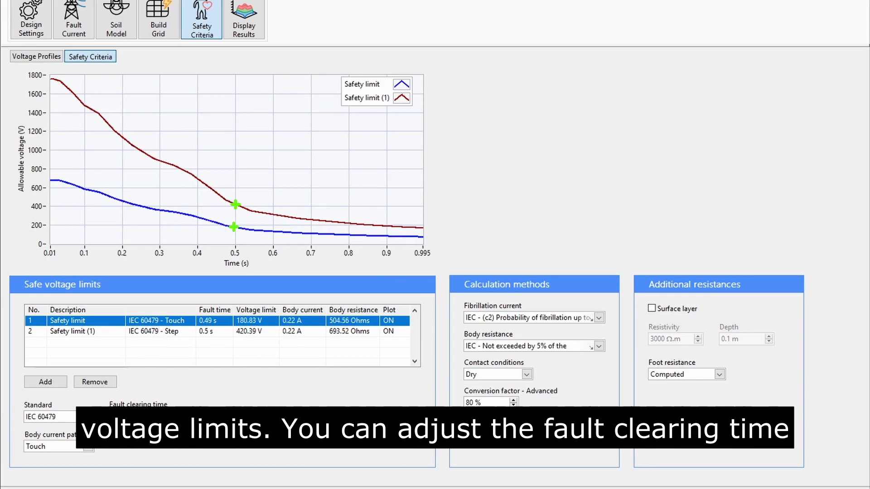
left_click(145, 420)
left_click(145, 421)
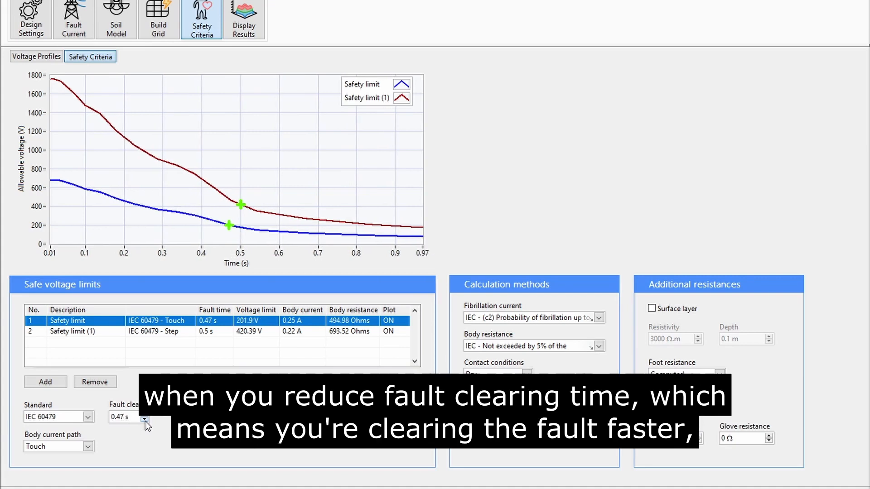
left_click(145, 420)
left_click(145, 421)
left_click(145, 421)
left_click(145, 420)
left_click(145, 421)
left_click(145, 420)
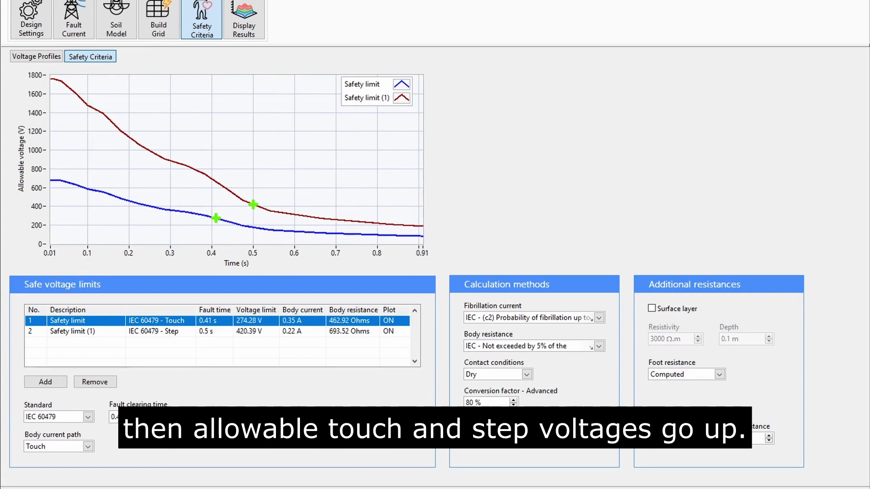
- Raise the fault clearing time of the IEC 60479 touch voltage limit to 0.5 s
left_click(145, 414)
left_click(144, 414)
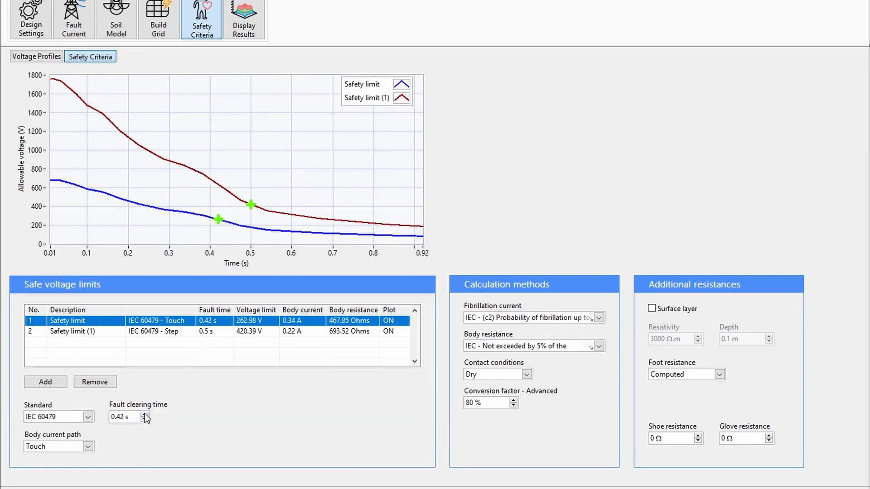
left_click(145, 414)
left_click(145, 414)
left_click(144, 414)
left_click(145, 414)
left_click(145, 414)
left_click(145, 414)
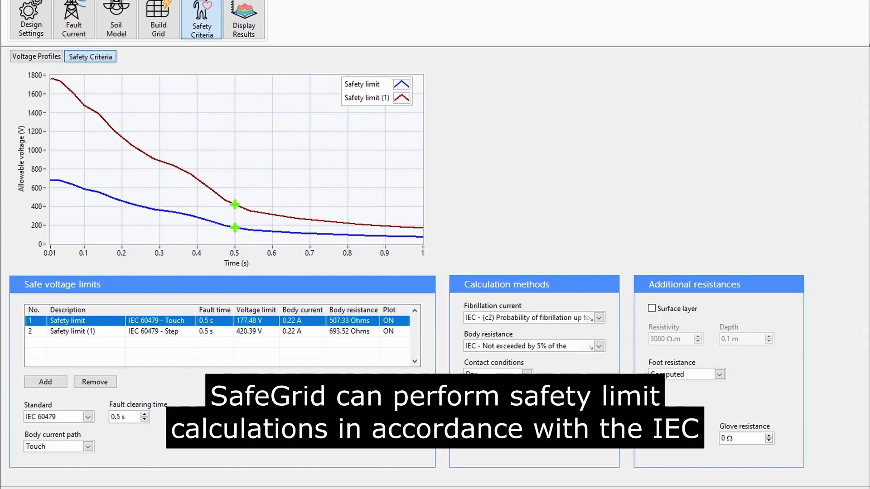
- Switch the standard of both safety limits to IEEE Std. 80
left_click(88, 416)
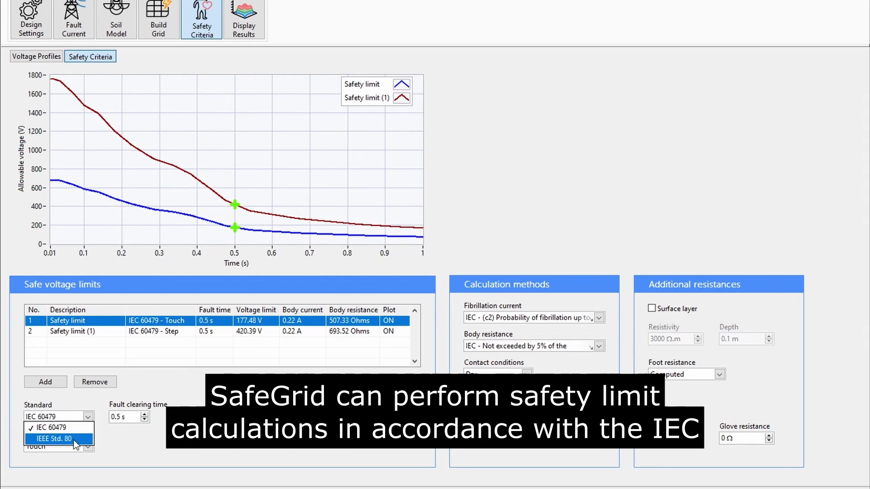
left_click(74, 438)
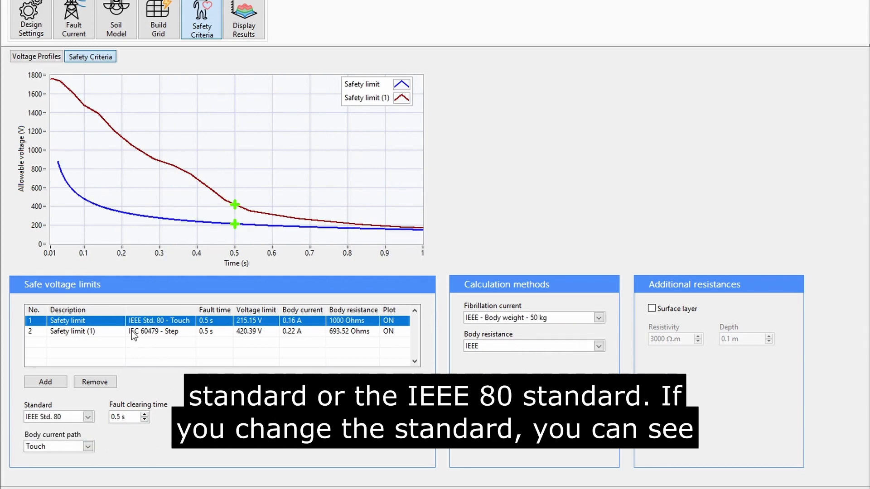
left_click(131, 330)
left_click(77, 417)
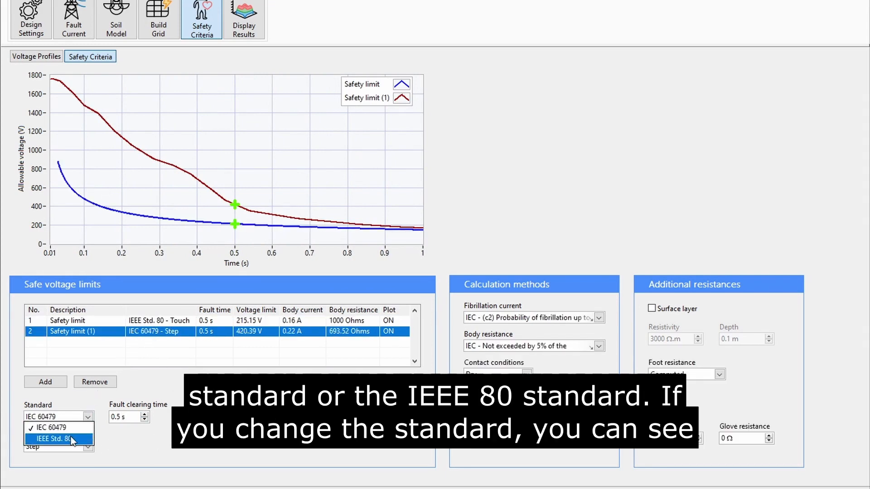
left_click(73, 438)
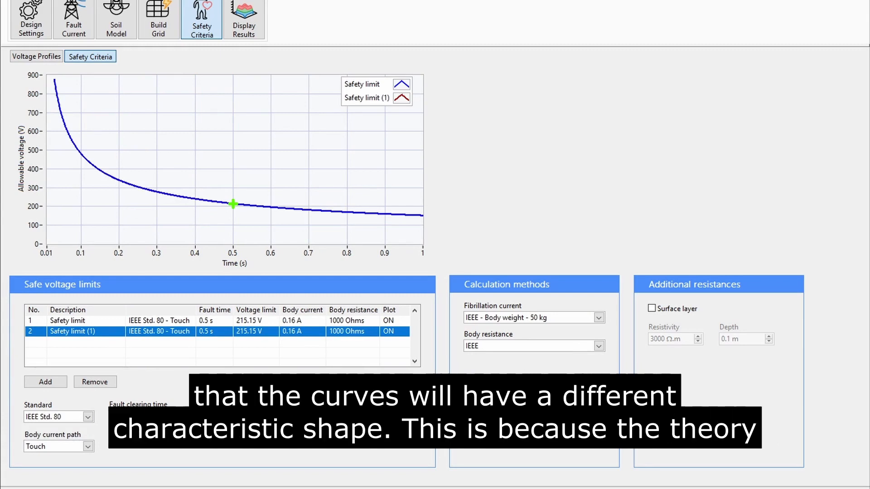
- Set the second safety limit's body current path to Step and keep its fibrillation current at IEEE - Body weight - 50 kg
left_click(88, 446)
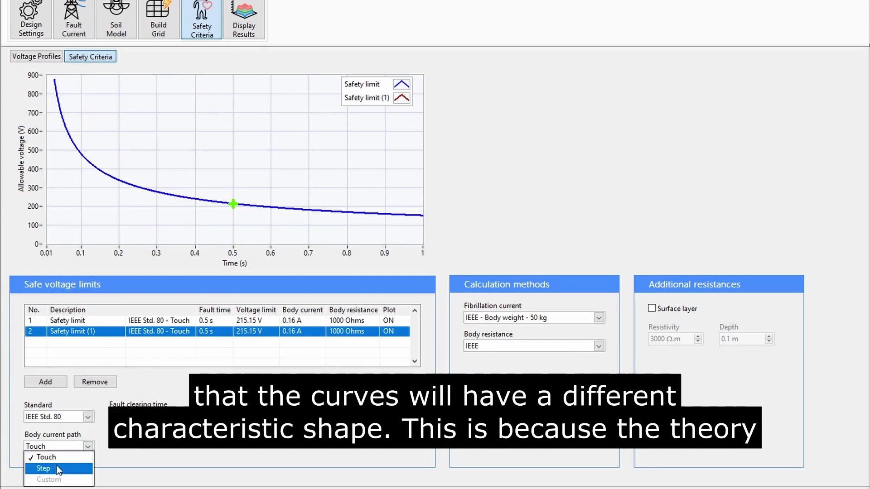
left_click(86, 469)
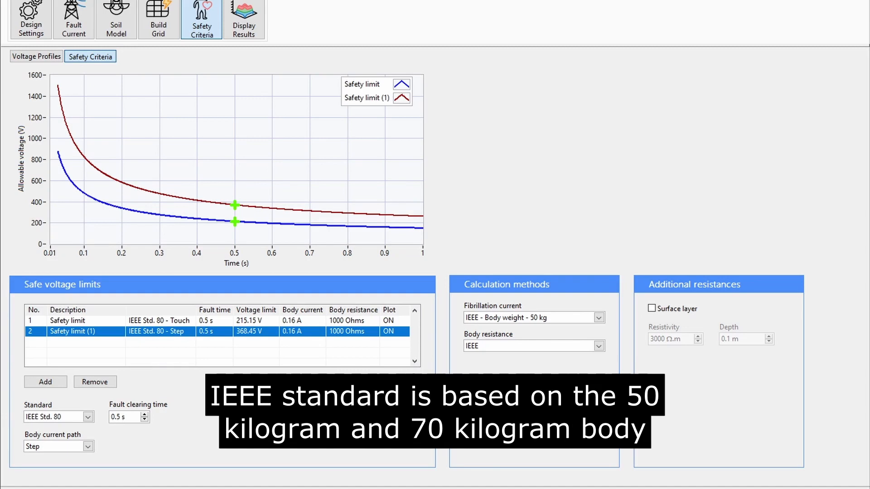
left_click(524, 318)
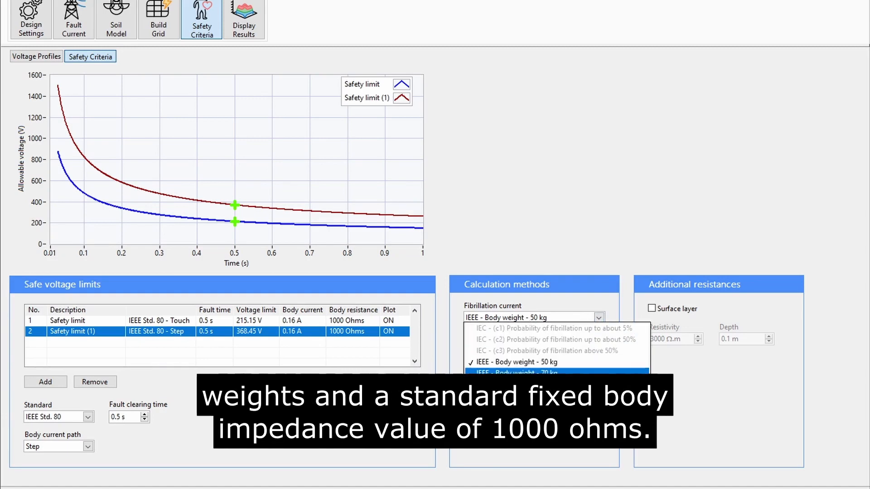
left_click(521, 362)
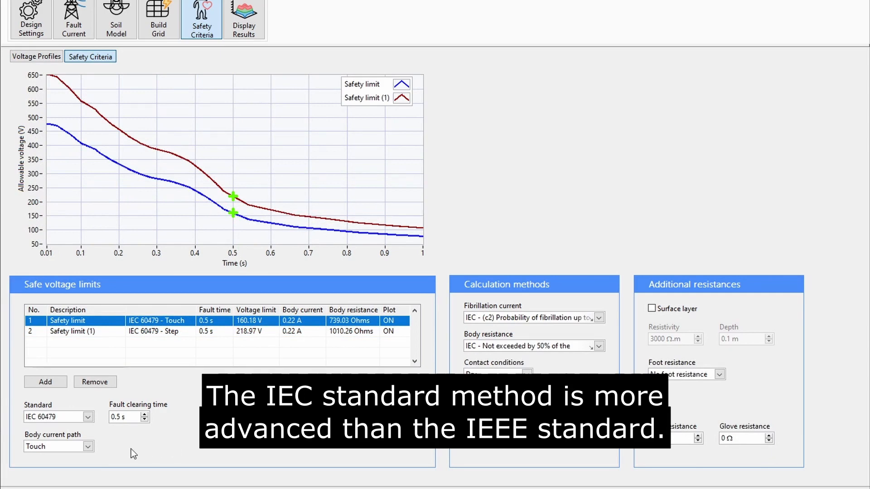
- Try a Custom, User-defined body current path on the first IEC 60479 limit and set the path back to Touch
left_click(88, 446)
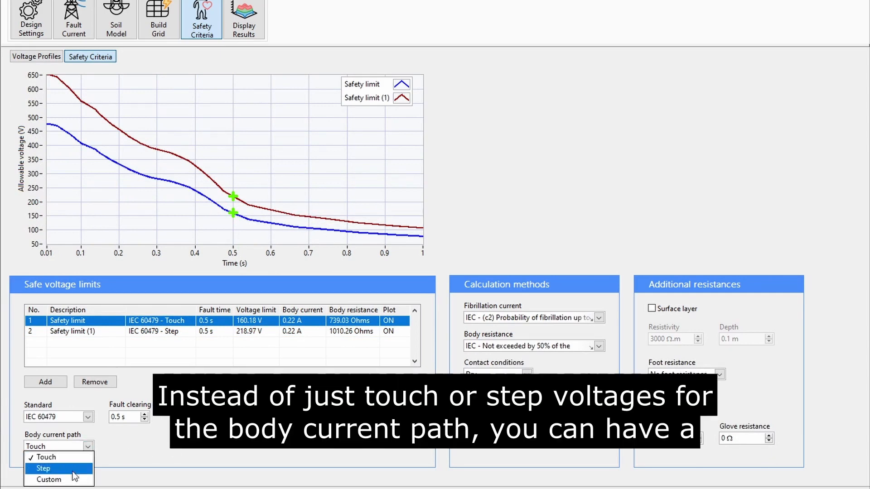
left_click(73, 481)
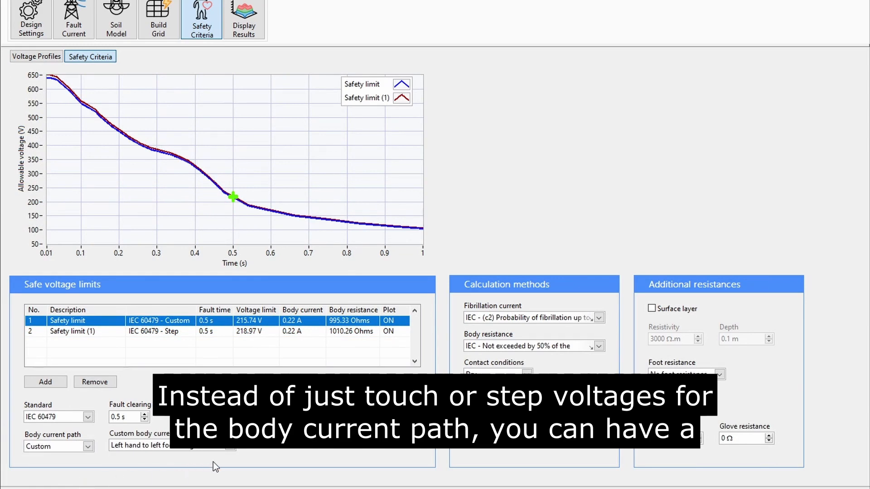
left_click(202, 446)
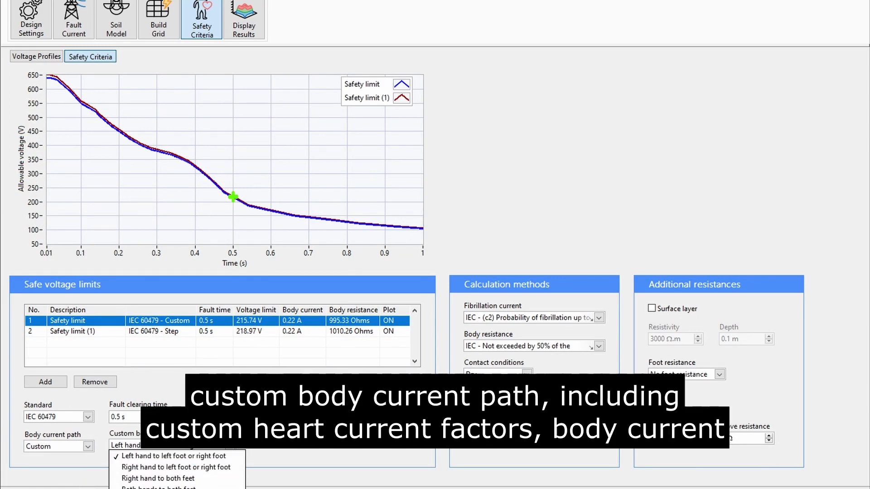
left_click(149, 488)
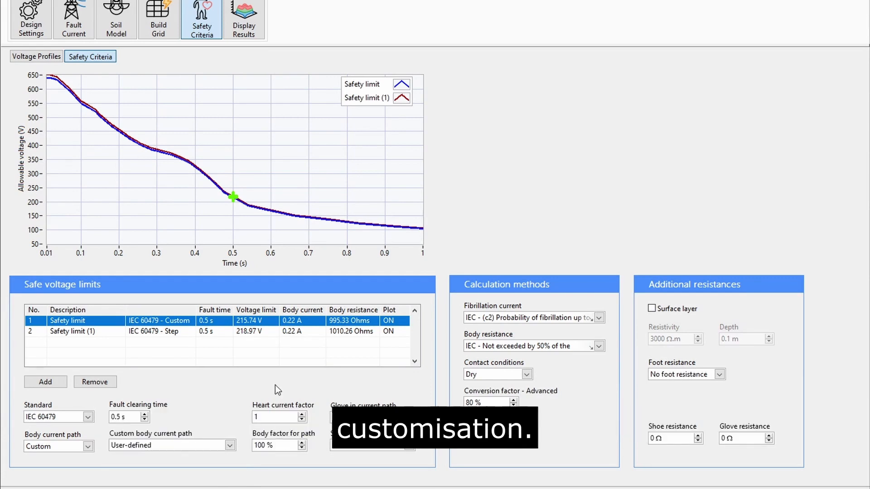
left_click(88, 446)
left_click(78, 456)
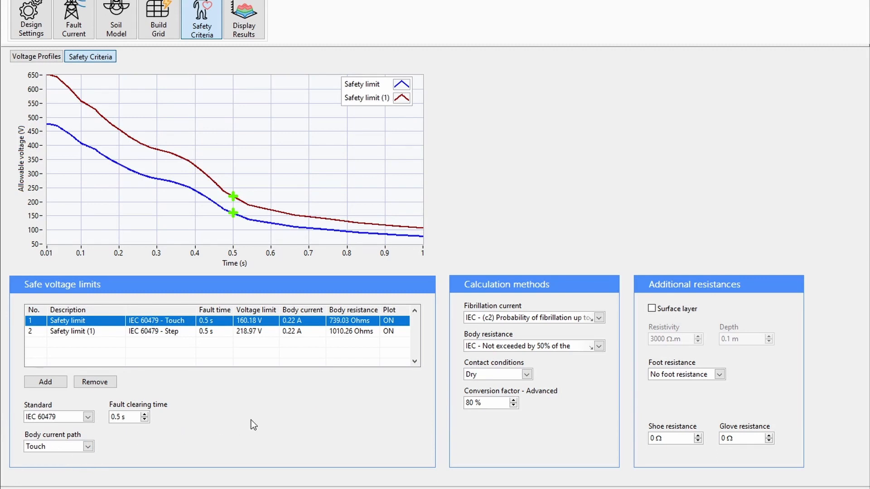
- Check the fibrillation current and body resistance options of the IEC 60479 touch limit without changing them
left_click(560, 318)
left_click(560, 343)
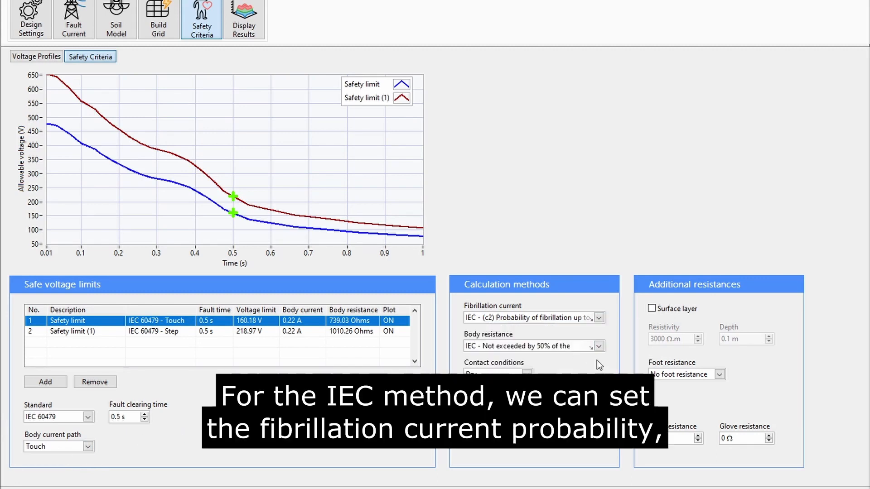
left_click(591, 348)
left_click(593, 347)
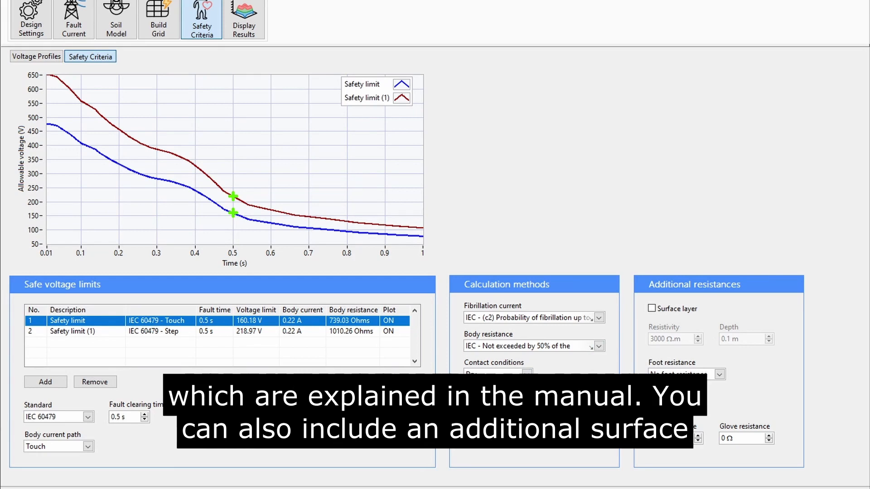
- Try a surface layer with computed foot resistance on the touch limit, then restore No foot resistance and remove the layer
left_click(677, 309)
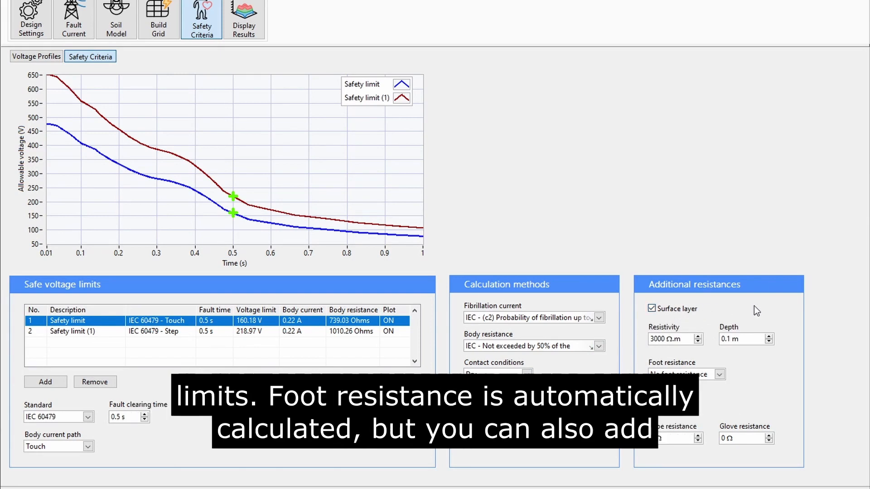
left_click(720, 374)
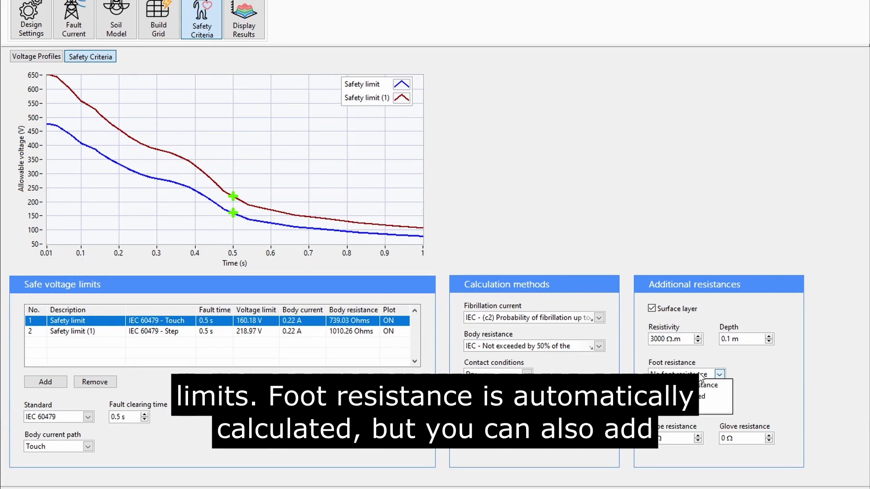
left_click(700, 397)
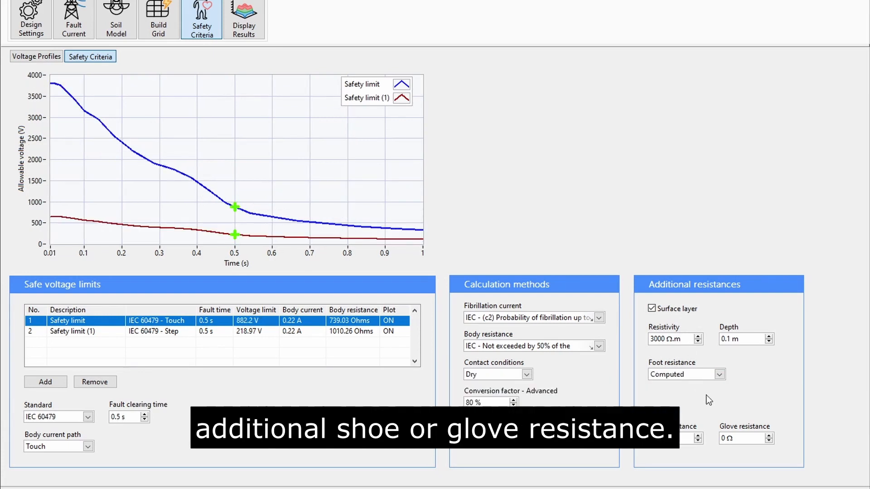
left_click(720, 374)
left_click(670, 385)
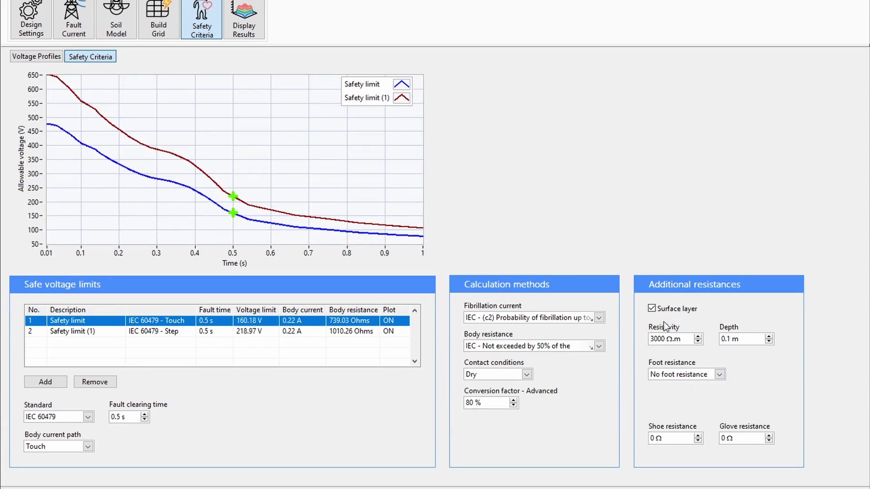
left_click(651, 309)
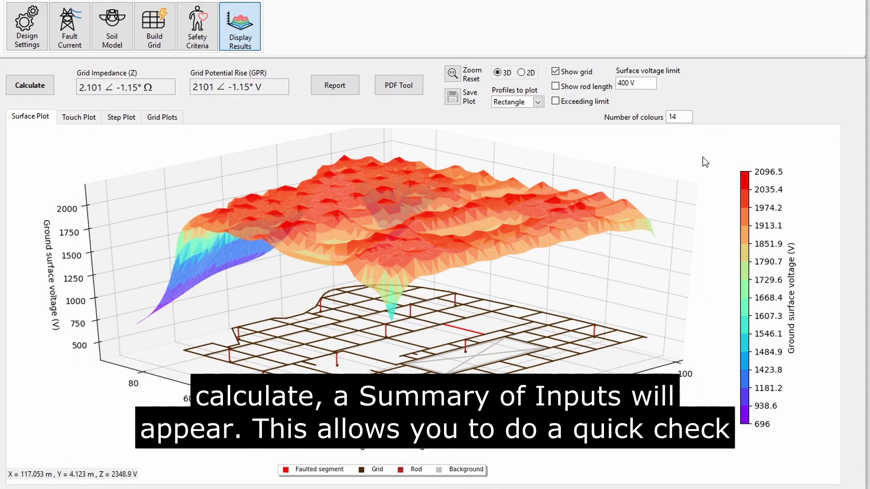
- Review the calculation's Summary of Inputs, try the step potentials option on and off, and close the summary
left_click(28, 86)
left_click_drag(717, 93, 371, 75)
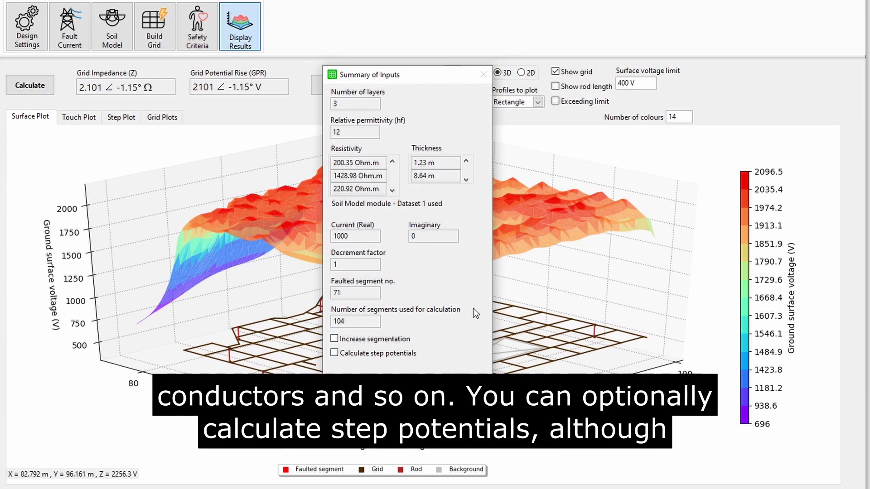
left_click(372, 355)
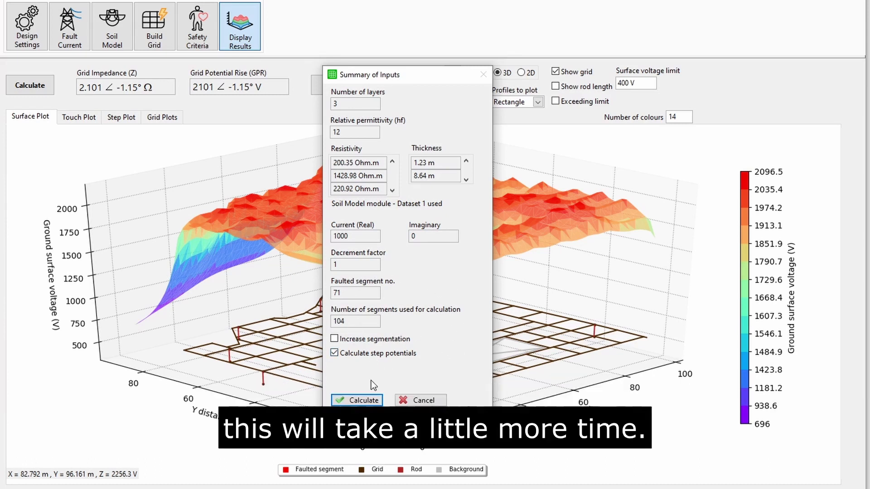
left_click(380, 355)
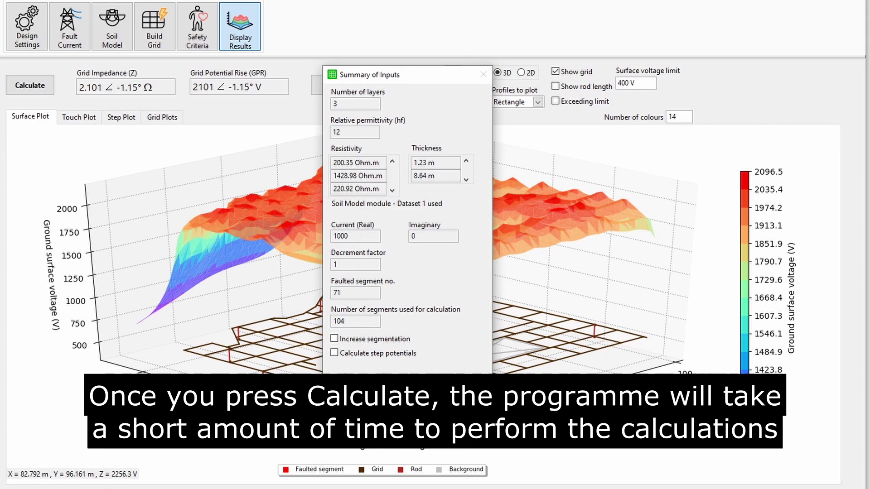
left_click(440, 384)
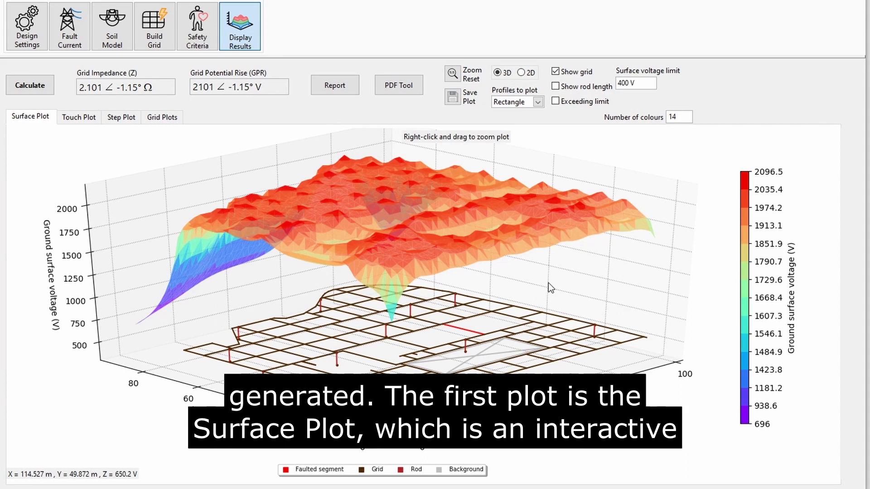
- Examine the ground surface voltage plot in 3D and as a 2D contour surface, inspecting values across the grid
mouse_move(537, 292)
left_mouse_down()
mouse_move(525, 307)
mouse_move(550, 289)
left_mouse_up()
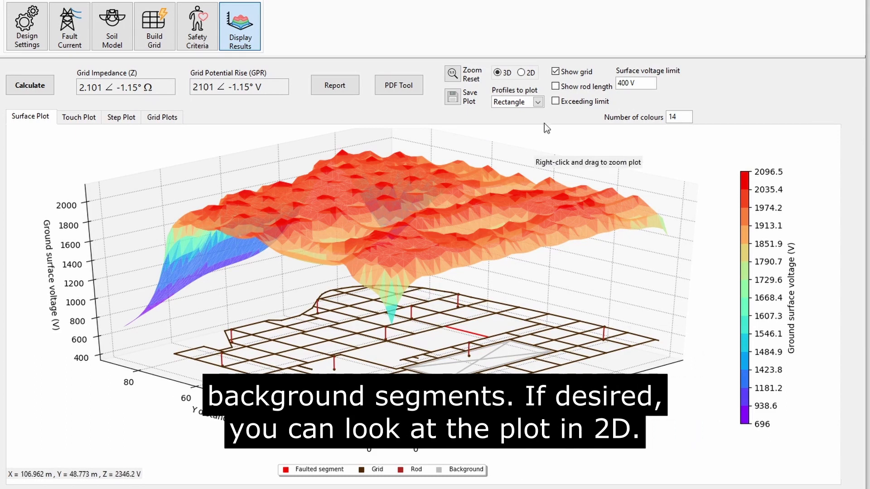
left_click(522, 73)
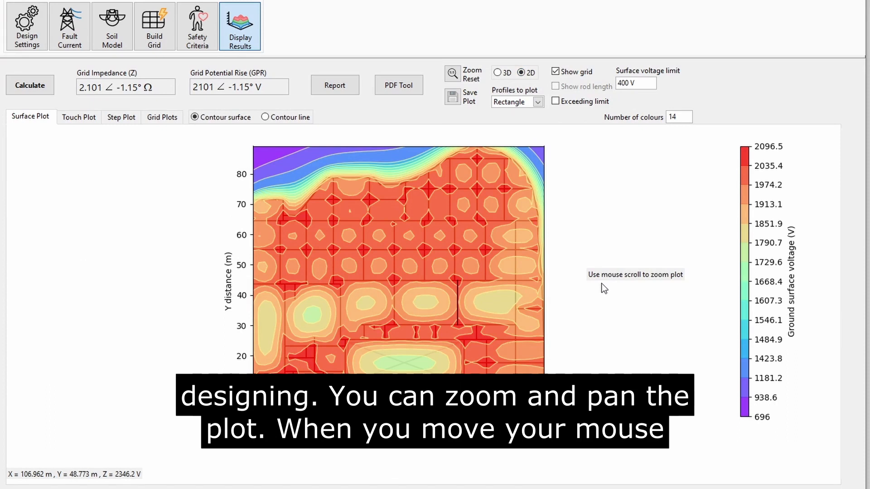
scroll(426, 242, "up", 3)
scroll(426, 242, "down", 5)
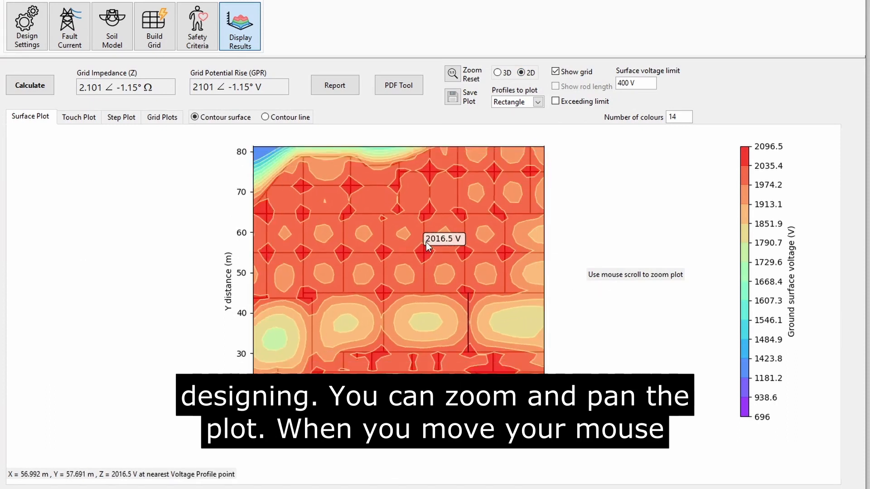
mouse_move(426, 242)
left_mouse_down()
mouse_move(373, 242)
mouse_move(385, 274)
mouse_move(428, 257)
left_mouse_up()
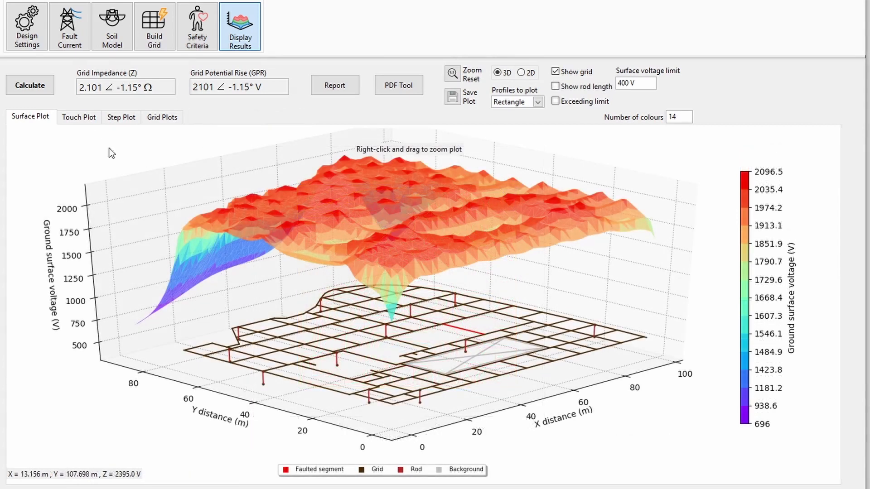
- View the 3D touch voltage plot and the 3D step voltage plot
left_click(86, 120)
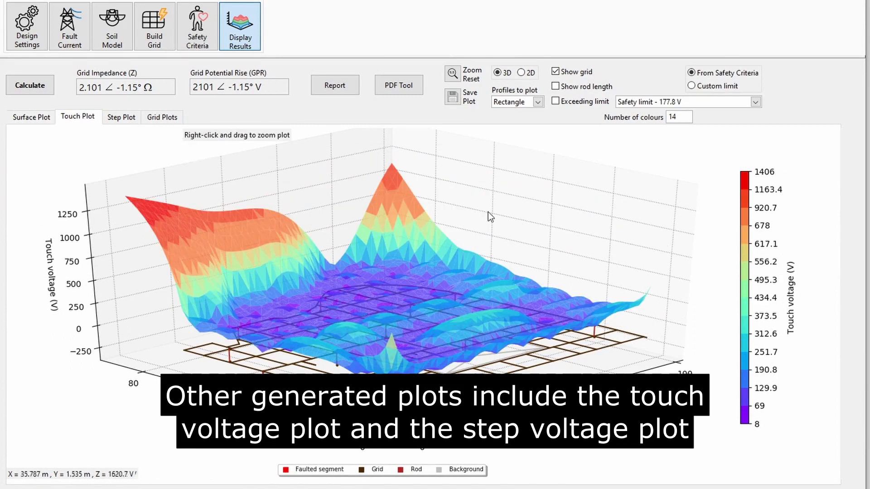
left_click(123, 118)
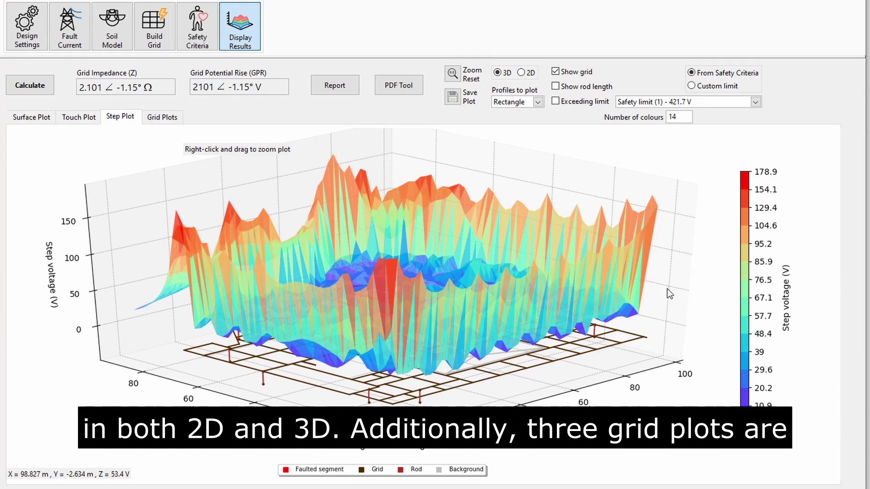
- Display the leakage currents in the grid plots and read the value for segment 71
left_click(168, 118)
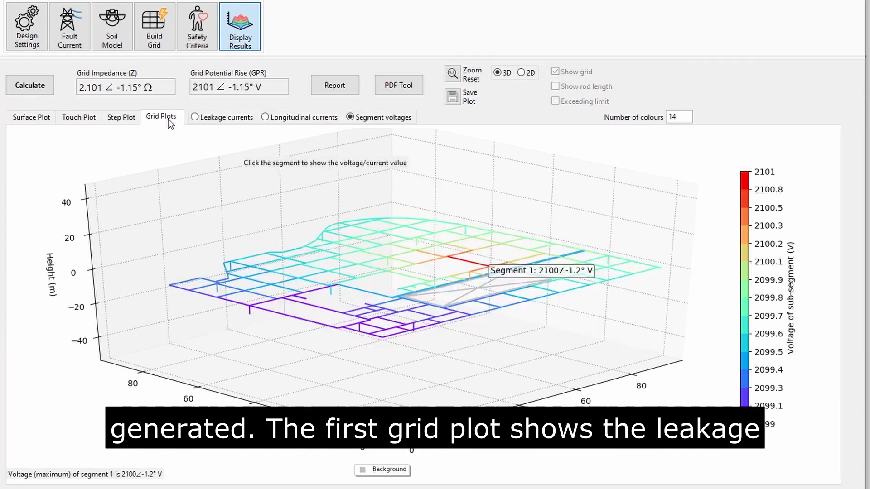
left_click(197, 117)
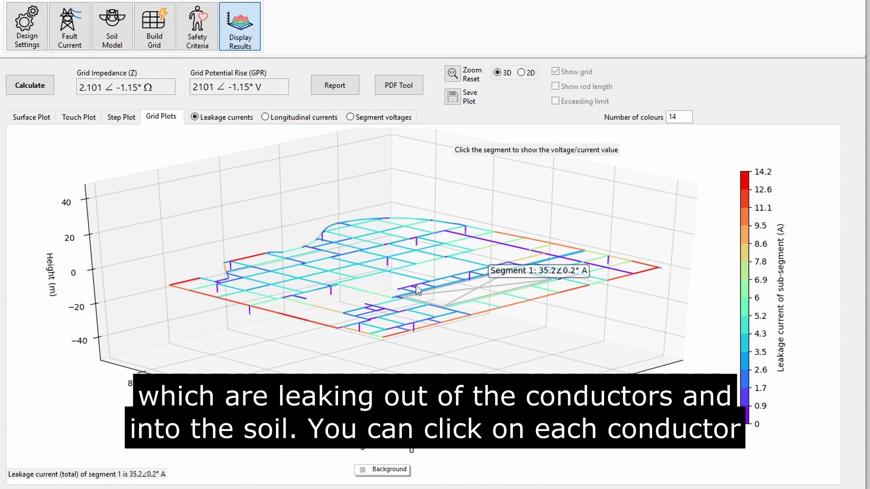
left_click(462, 261)
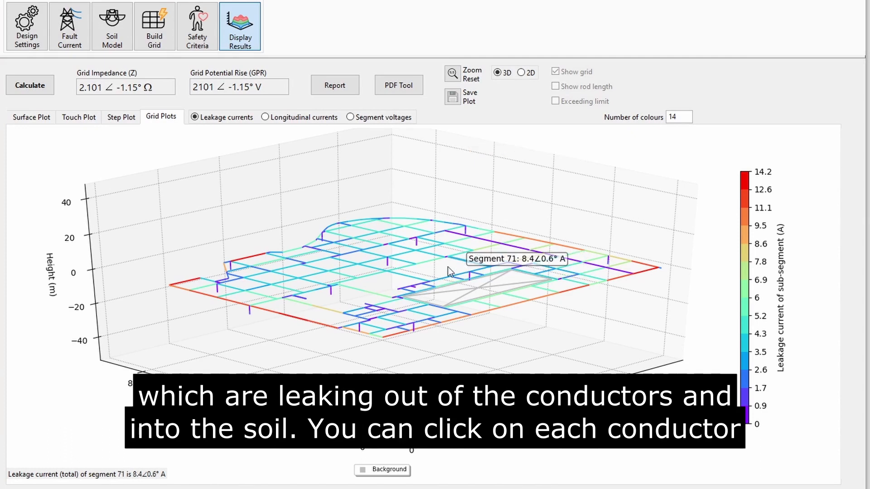
- Read the leakage current of segment 22, and switch to the longitudinal currents plot to read segments 71 and 85
left_click(404, 275)
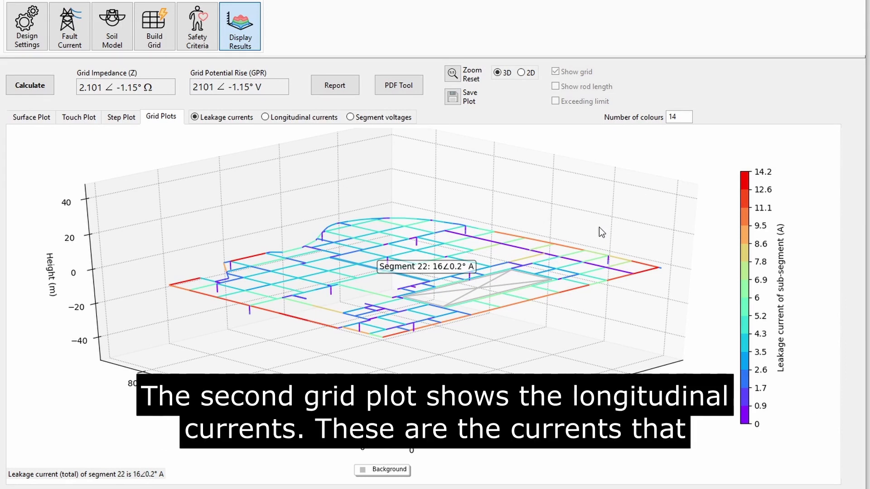
left_click(266, 118)
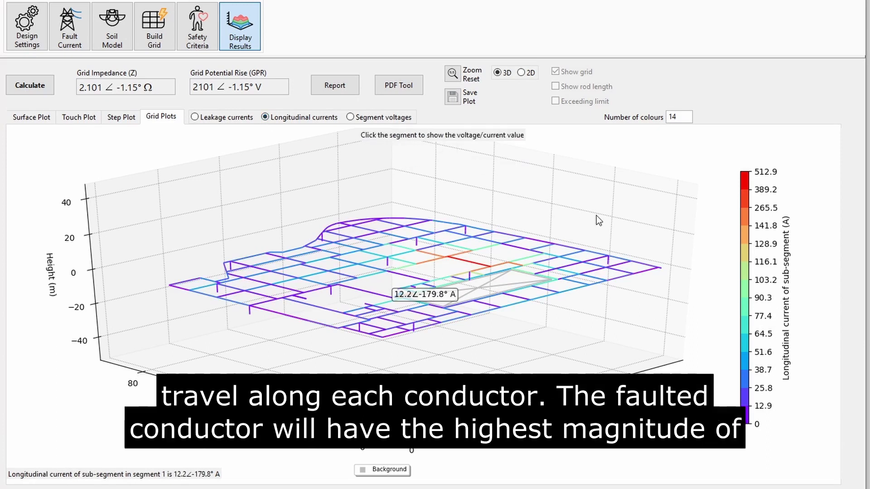
left_click(463, 262)
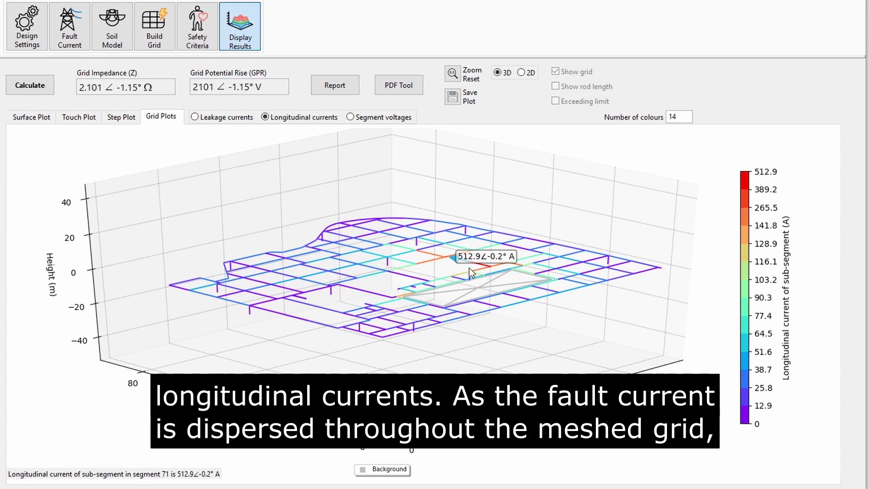
left_click(316, 320)
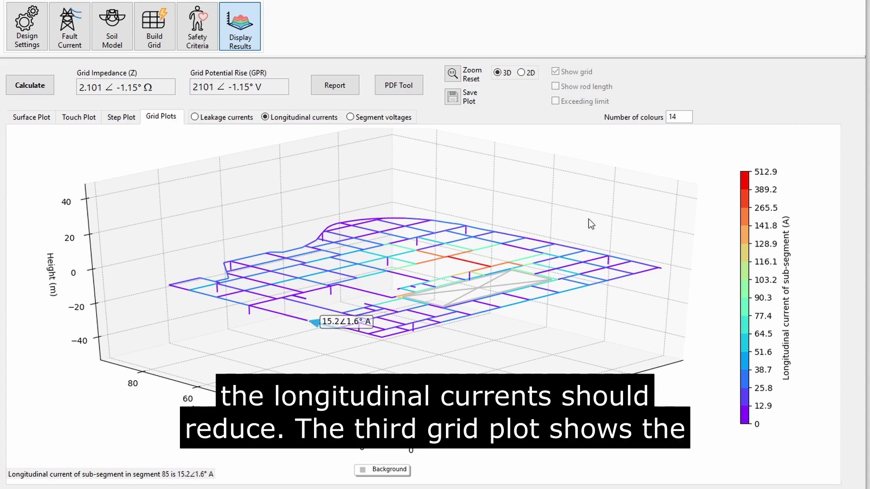
- Display the segment voltages grid plot and read the voltages of segments 71 and 85
left_click(351, 117)
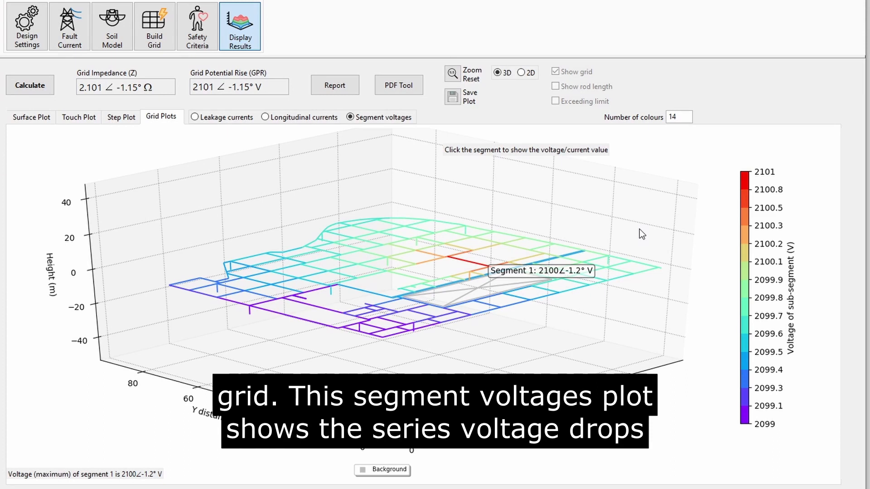
left_click(458, 258)
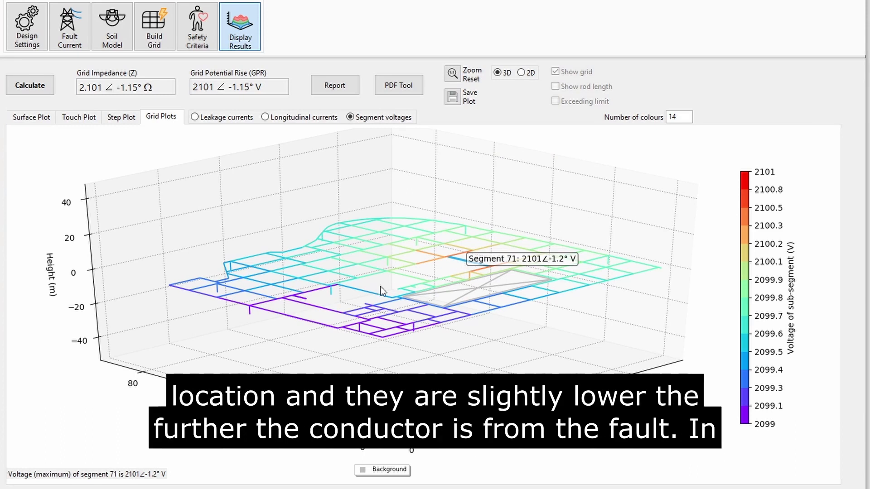
left_click(312, 323)
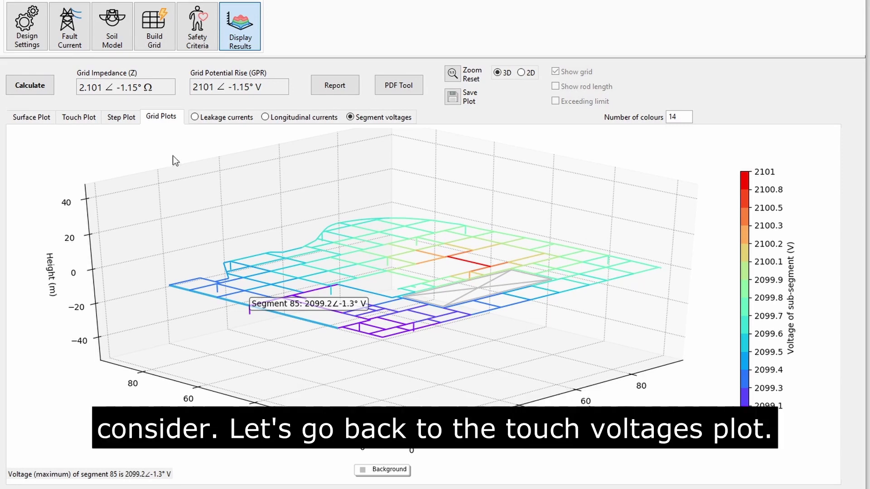
- View the touch voltages exceeding the 177.8 V safety limit in the touch plot, in 3D and as a 2D contour surface
left_click(88, 117)
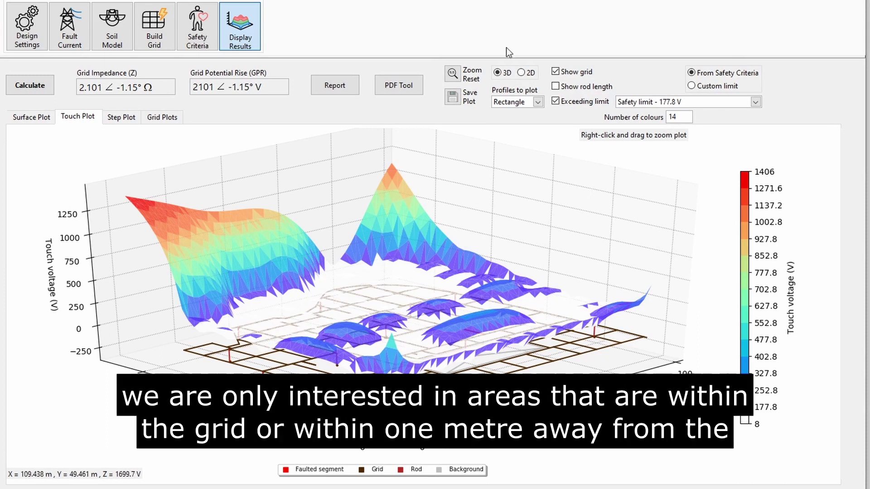
left_click(521, 72)
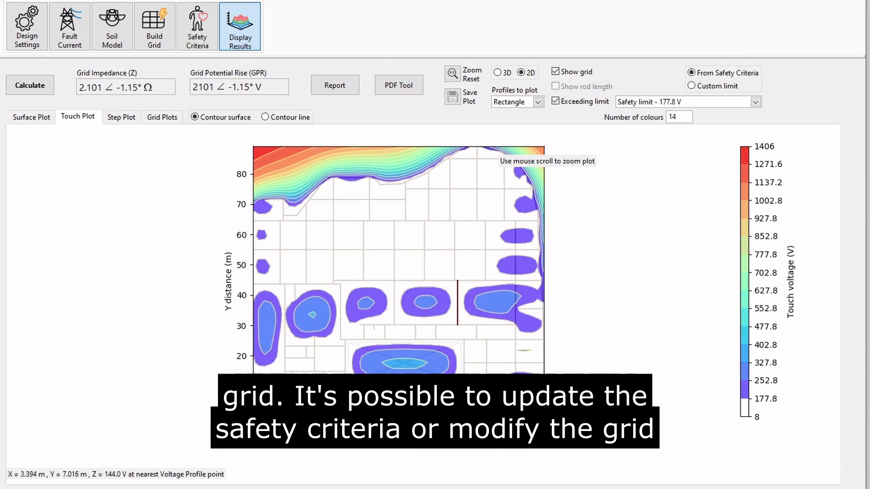
scroll(392, 322, "down", 1)
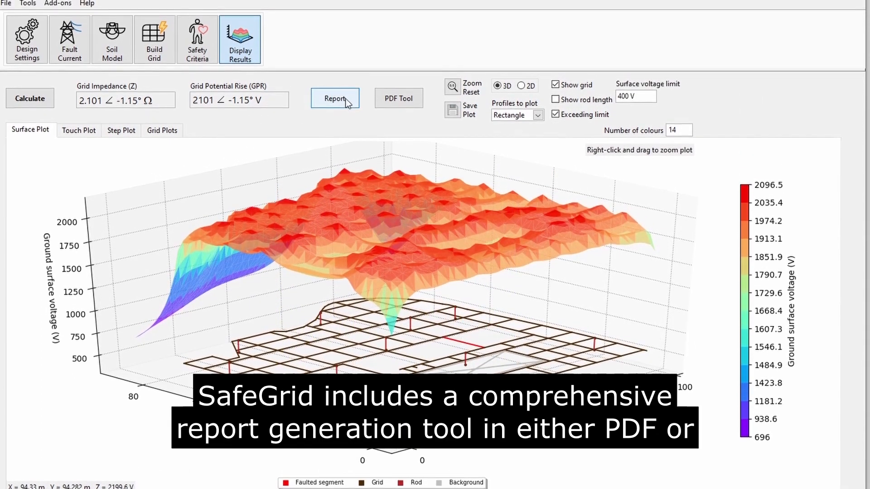
- Open the report options and set the sections to include to Custom
left_click(344, 96)
left_click_drag(621, 67, 318, 48)
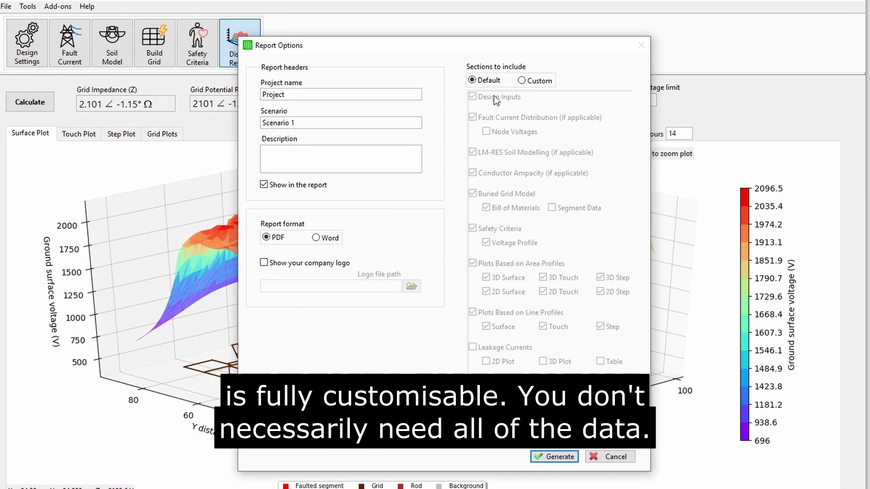
left_click(522, 81)
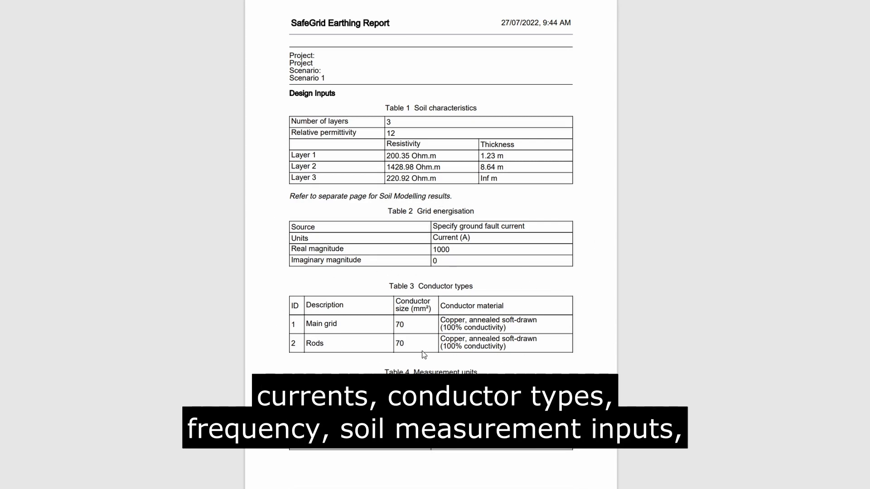
- Review the earthing report's design inputs, automatic soil modelling, grid model, bill of materials and conductor types
scroll(507, 329, "down", 10)
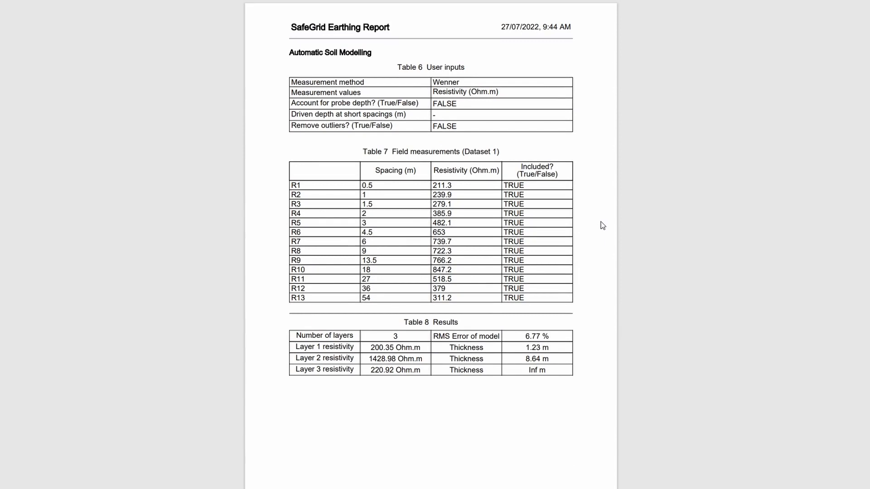
scroll(603, 223, "down", 10)
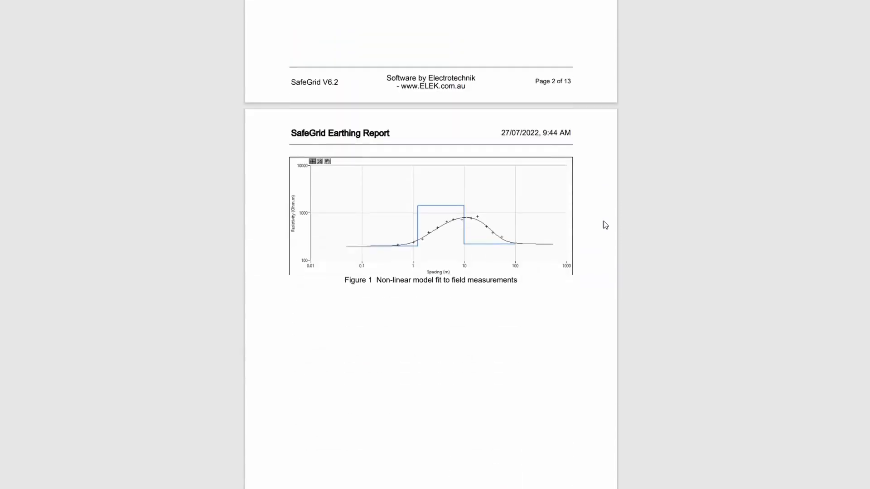
scroll(603, 222, "down", 12)
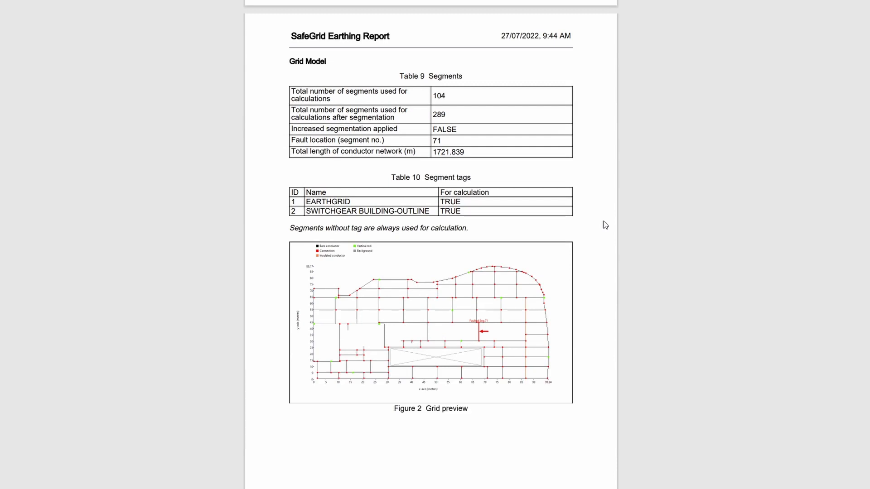
scroll(595, 285, "down", 10)
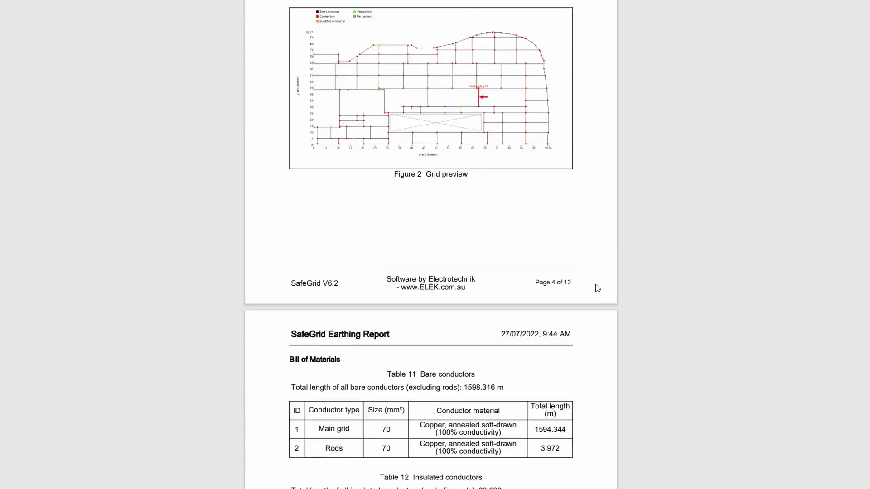
scroll(595, 285, "down", 1)
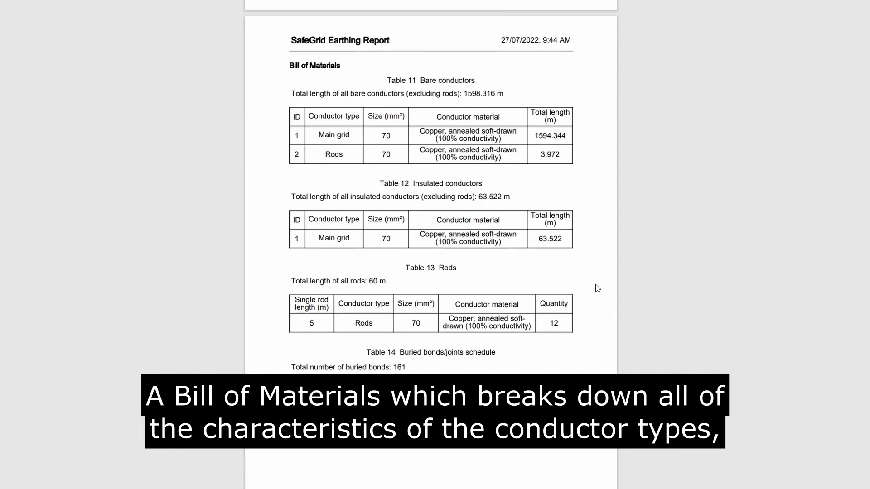
scroll(595, 284, "down", 12)
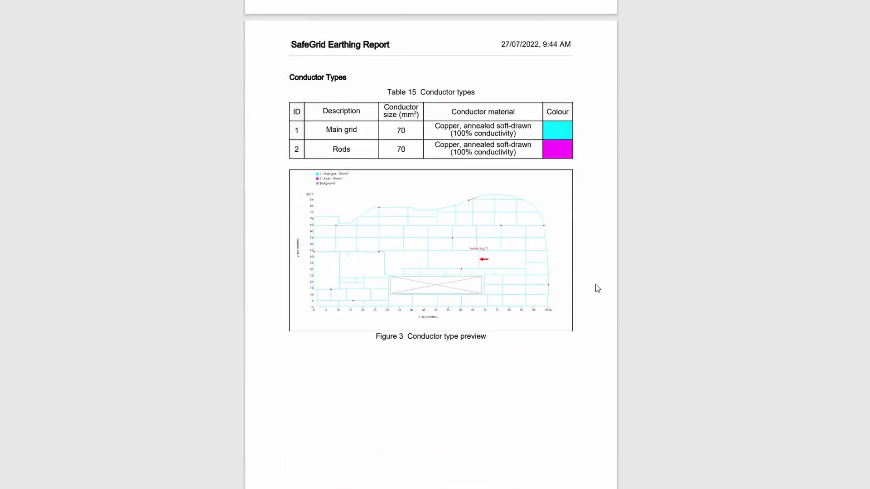
- Review the report's safety criteria calculation inputs and limits, and its voltage profile and touch voltage reference section
scroll(595, 284, "down", 12)
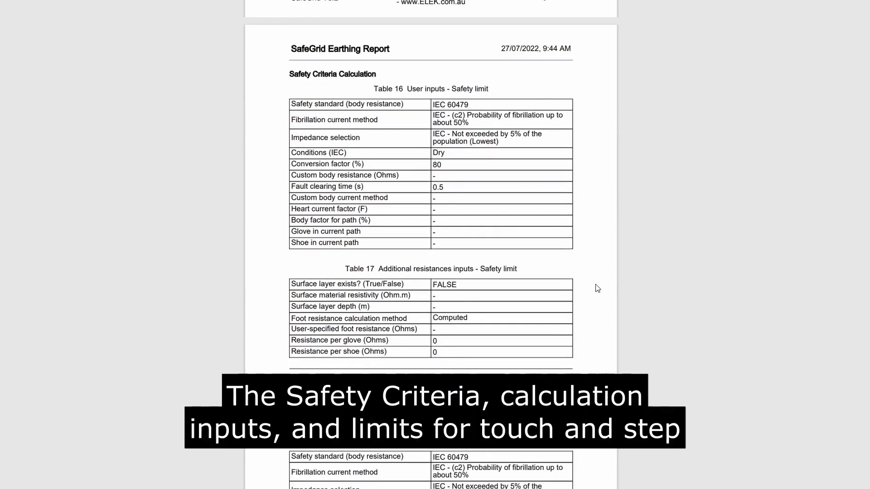
scroll(596, 285, "down", 2)
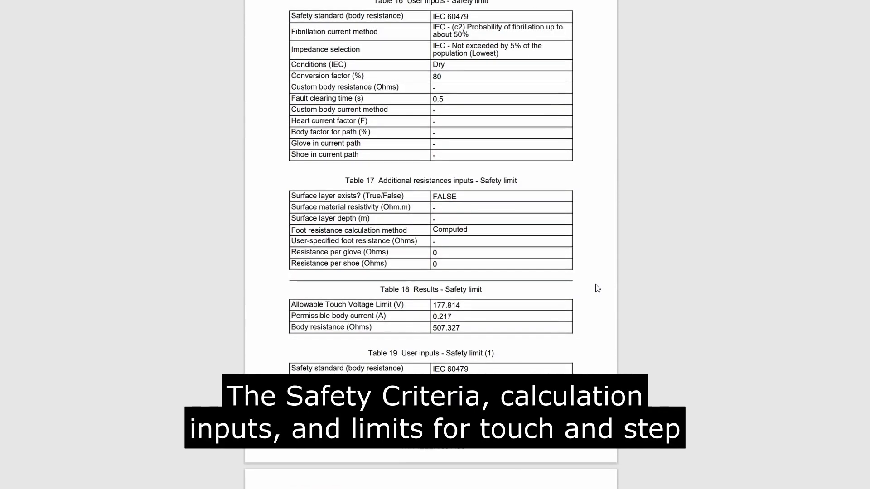
scroll(595, 284, "down", 8)
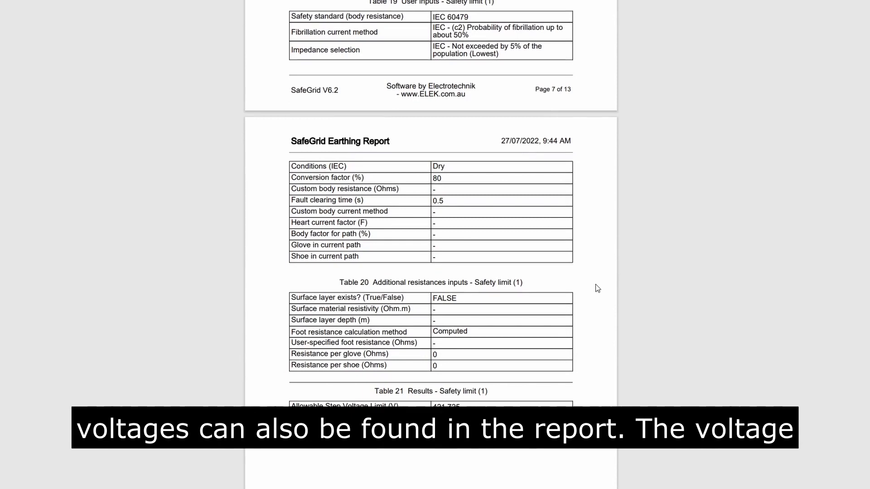
scroll(595, 284, "down", 13)
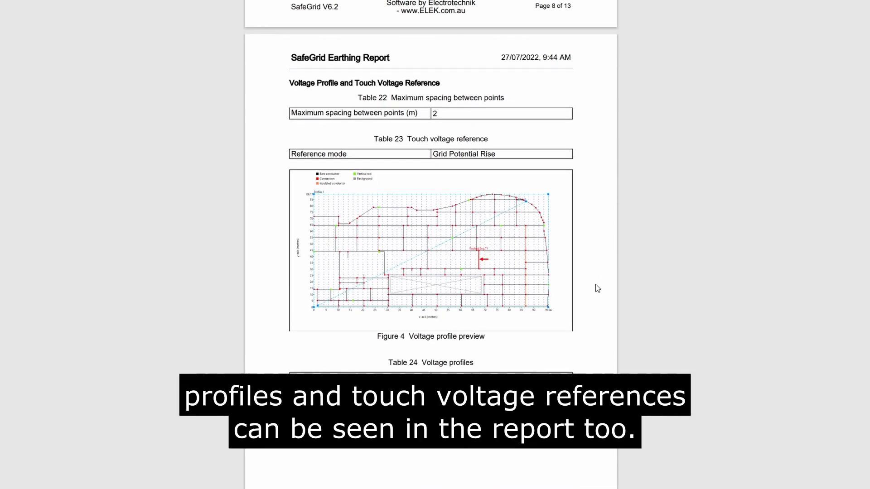
scroll(595, 284, "down", 2)
scroll(595, 284, "up", 2)
scroll(595, 284, "down", 1)
scroll(595, 284, "up", 1)
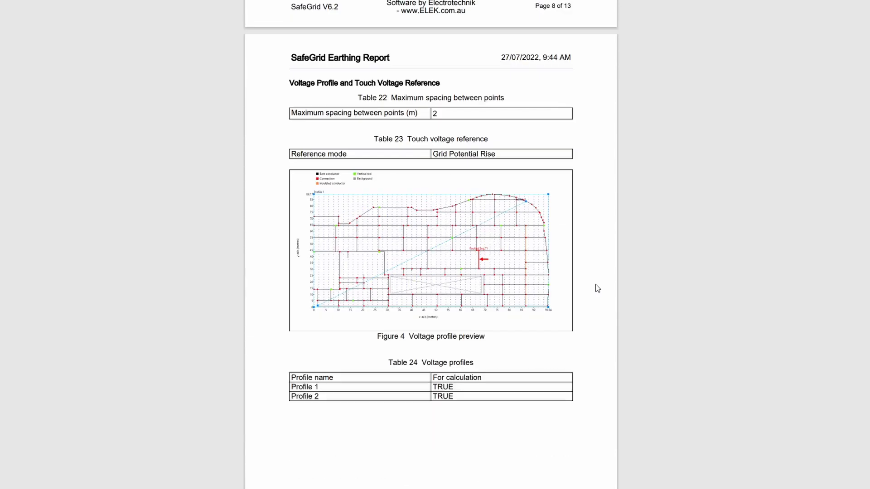
- Examine the report's earthing system performance results, the 3D and 2D surface and touch voltage plots, and the line profile plots
scroll(596, 284, "down", 10)
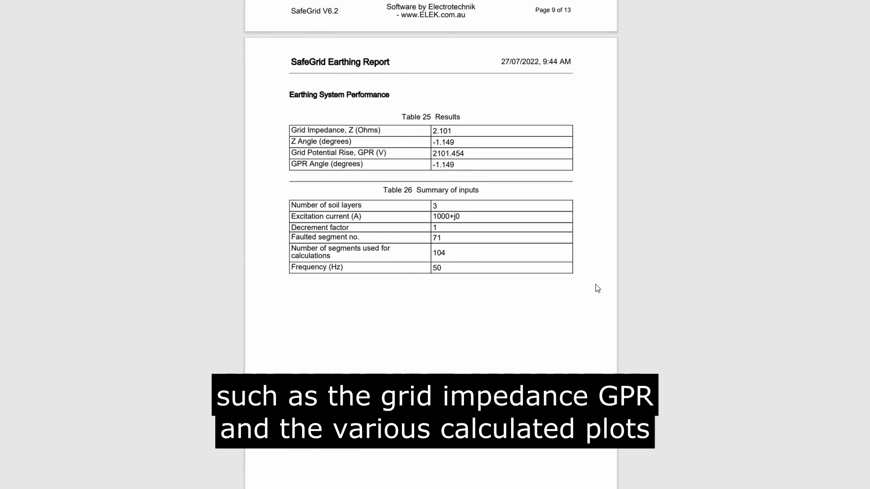
scroll(595, 285, "down", 10)
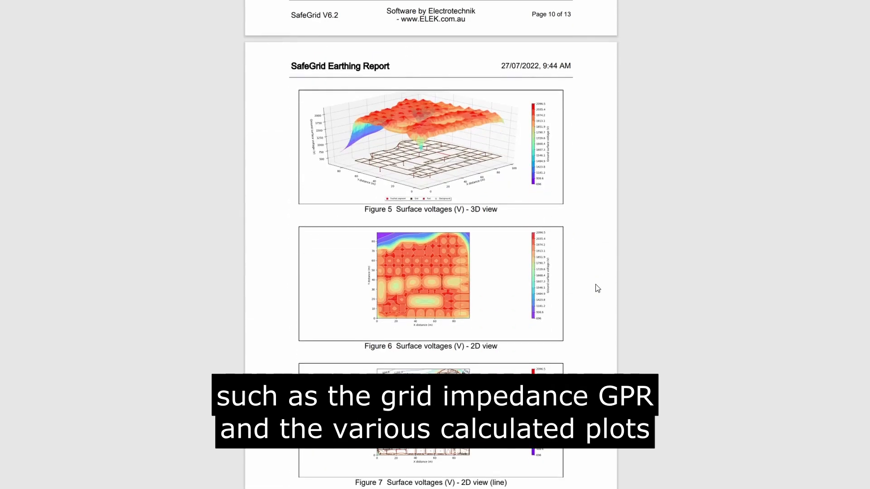
scroll(595, 284, "down", 2)
scroll(595, 284, "down", 10)
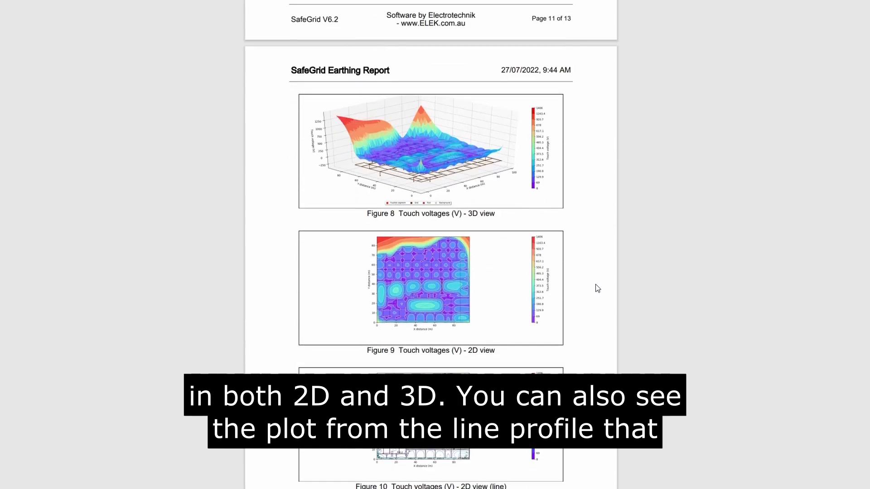
scroll(595, 285, "down", 10)
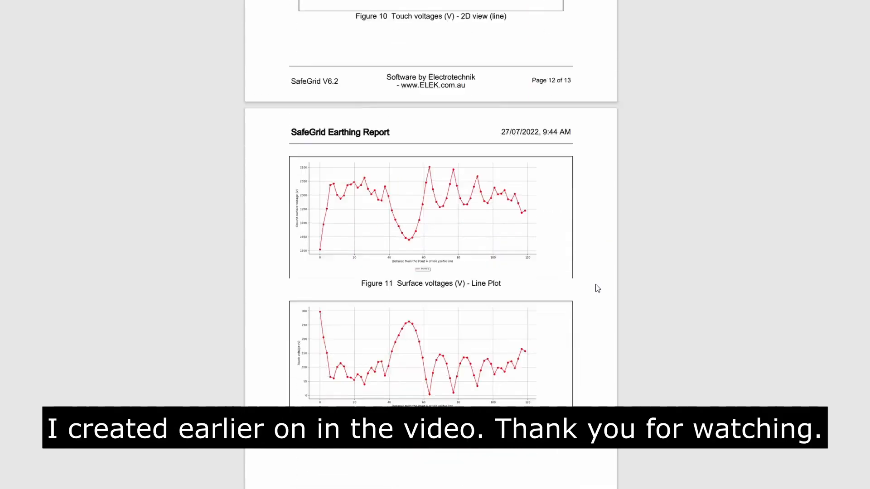